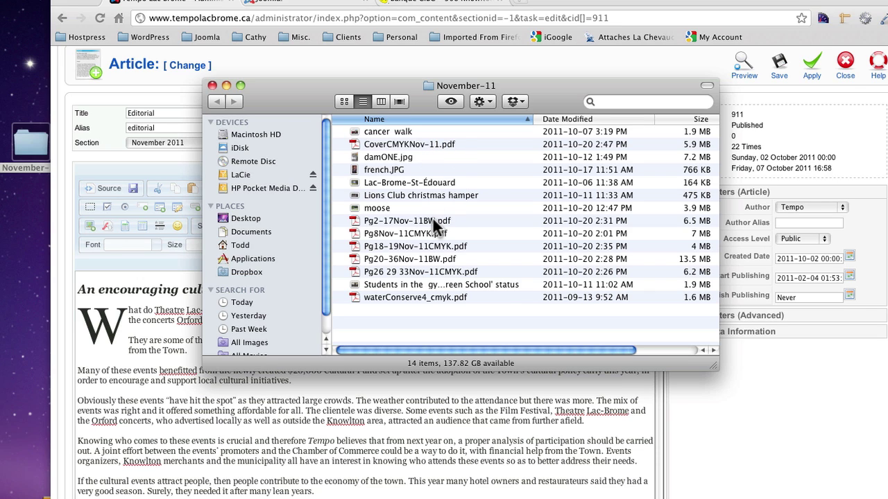
Step: Open Pg2-17Nov-11BW.pdf from the November-11 folder and go to the Editorial on page 4
{"action": "left_click", "coordinate": [355, 220]}
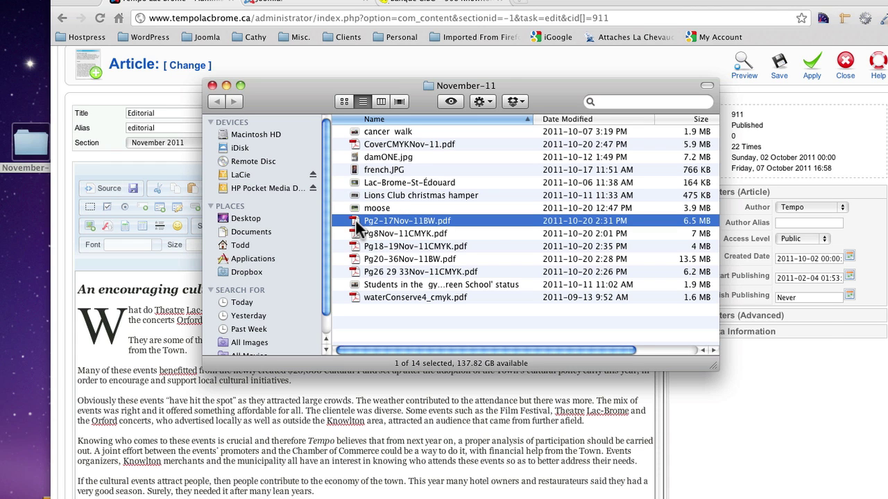
{"action": "double_click", "coordinate": [355, 221]}
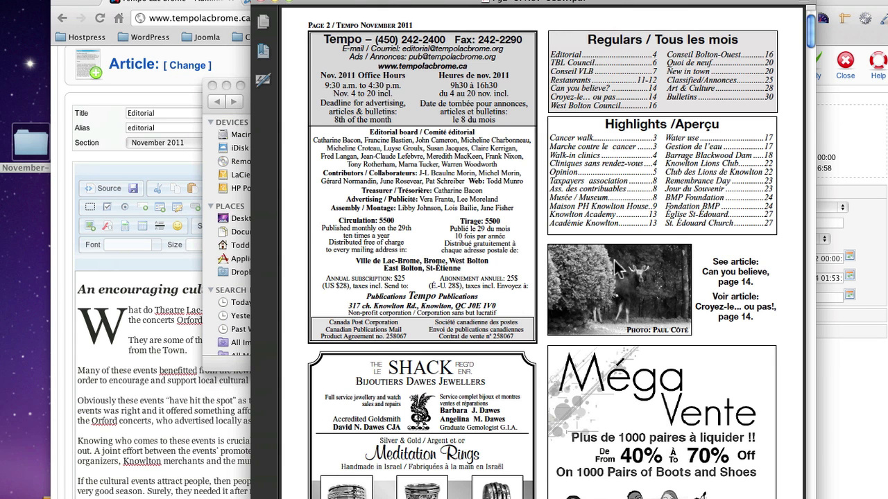
{"action": "scroll", "coordinate": [620, 281], "scroll_direction": "down", "scroll_amount": 15}
{"action": "scroll", "coordinate": [617, 279], "scroll_direction": "down", "scroll_amount": 18}
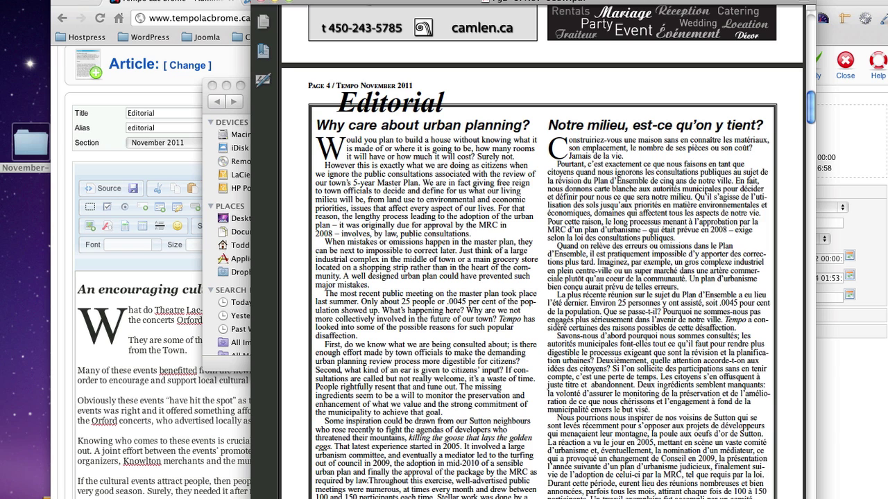
Step: Copy the body of the English editorial "Why care about urban planning?", leaving out the drop-cap W
{"action": "left_click_drag", "start_coordinate": [342, 493], "coordinate": [348, 141]}
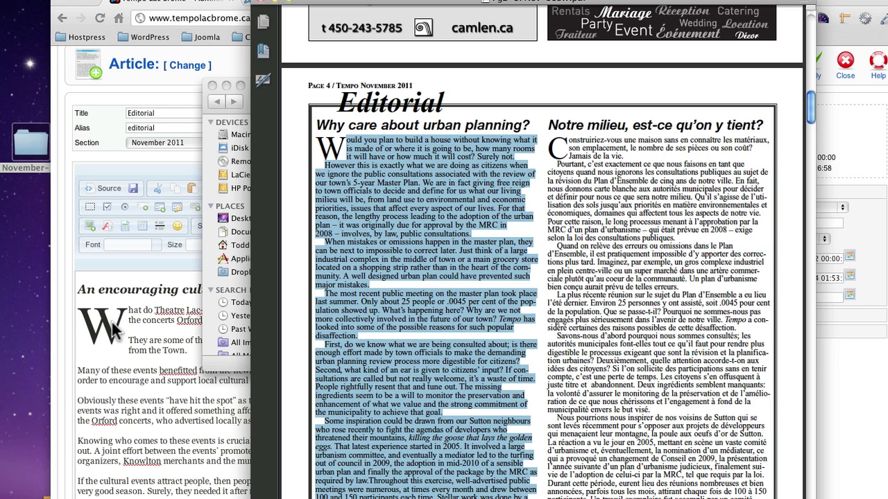
{"action": "left_click_drag", "start_coordinate": [333, 150], "coordinate": [401, 211]}
{"action": "left_click_drag", "start_coordinate": [401, 211], "coordinate": [164, 340]}
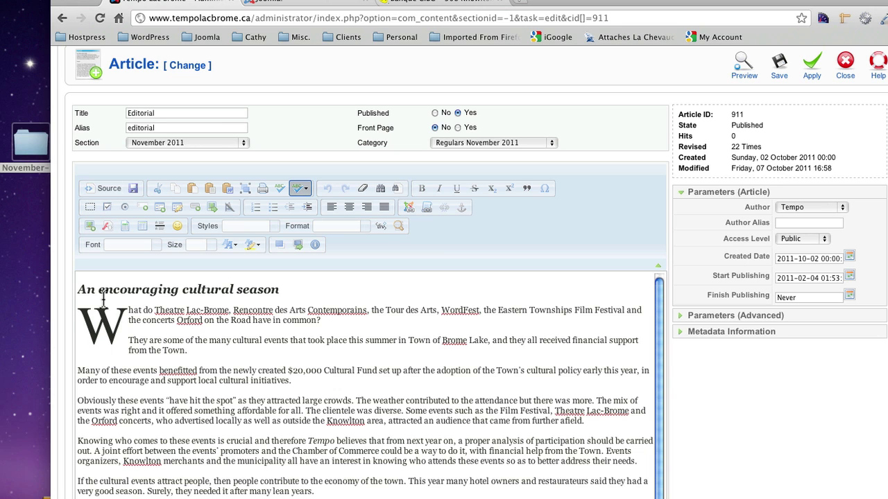
Step: Reposition the browser window and bring the Joomla Editorial article editor in front of the PDF
{"action": "mouse_move", "coordinate": [659, 6]}
{"action": "left_mouse_down"}
{"action": "mouse_move", "coordinate": [887, 92]}
{"action": "mouse_move", "coordinate": [887, 108]}
{"action": "mouse_move", "coordinate": [887, 29]}
{"action": "mouse_move", "coordinate": [671, 0]}
{"action": "left_mouse_up"}
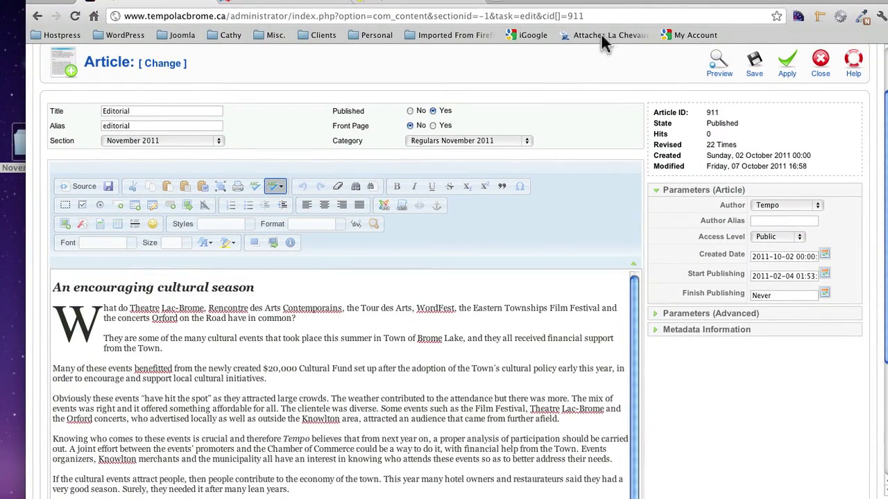
{"action": "left_click_drag", "start_coordinate": [568, 6], "coordinate": [699, 163]}
{"action": "left_click", "coordinate": [572, 87]}
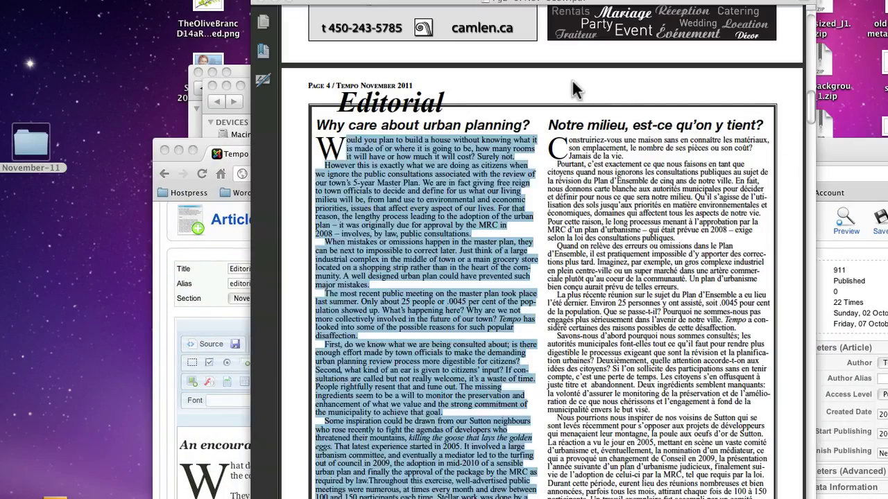
{"action": "left_click", "coordinate": [450, 139]}
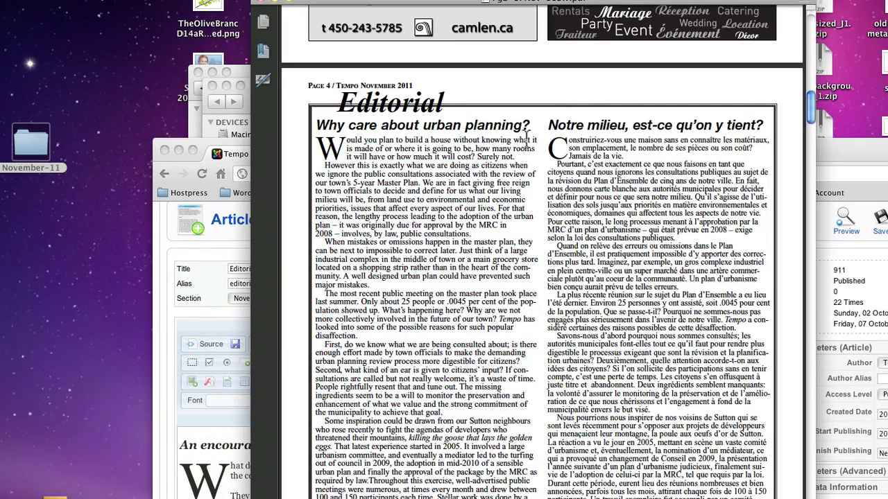
{"action": "left_click", "coordinate": [883, 161]}
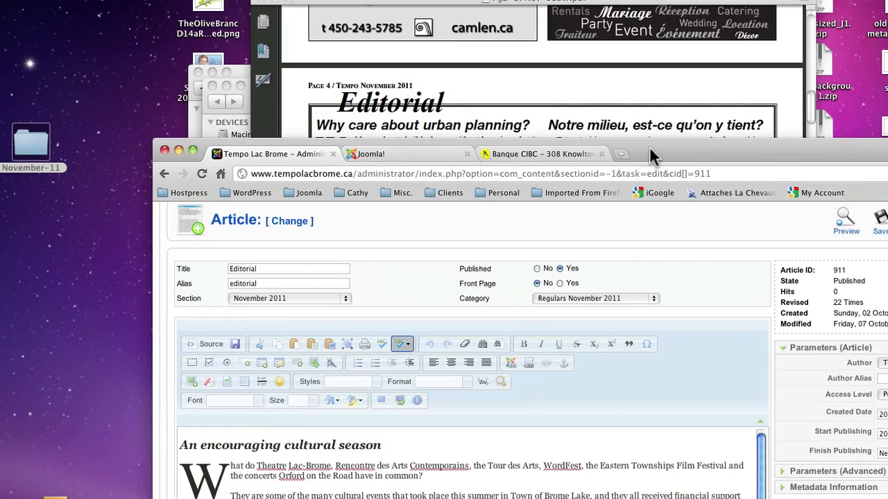
{"action": "left_click_drag", "start_coordinate": [649, 148], "coordinate": [575, 3]}
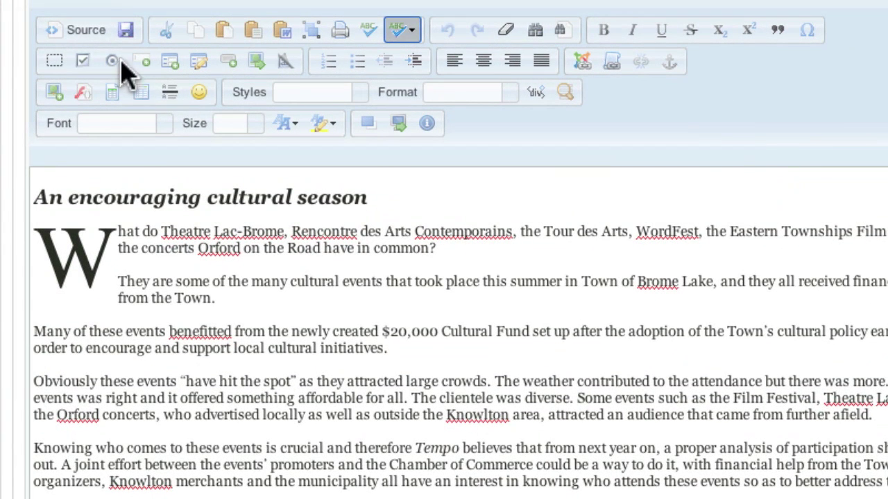
Step: In the article's HTML source, replace the old body text after the drop-cap W with the copied editorial, keeping the final line breaks and {jcomments on}
{"action": "left_click", "coordinate": [85, 32]}
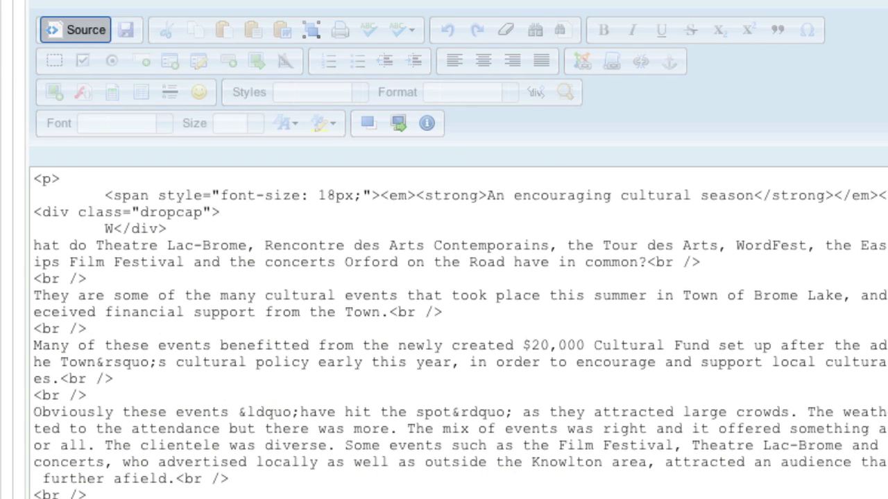
{"action": "scroll", "coordinate": [479, 151], "scroll_direction": "down", "scroll_amount": 3}
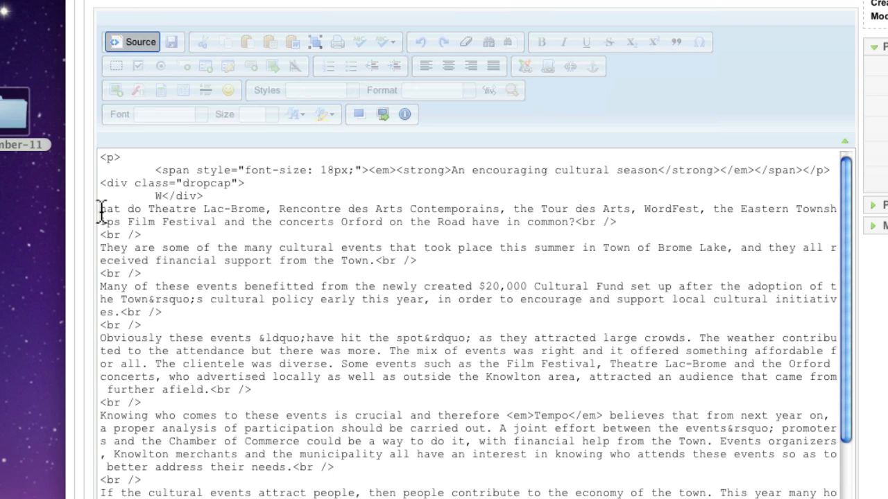
{"action": "left_click_drag", "start_coordinate": [101, 212], "coordinate": [143, 469]}
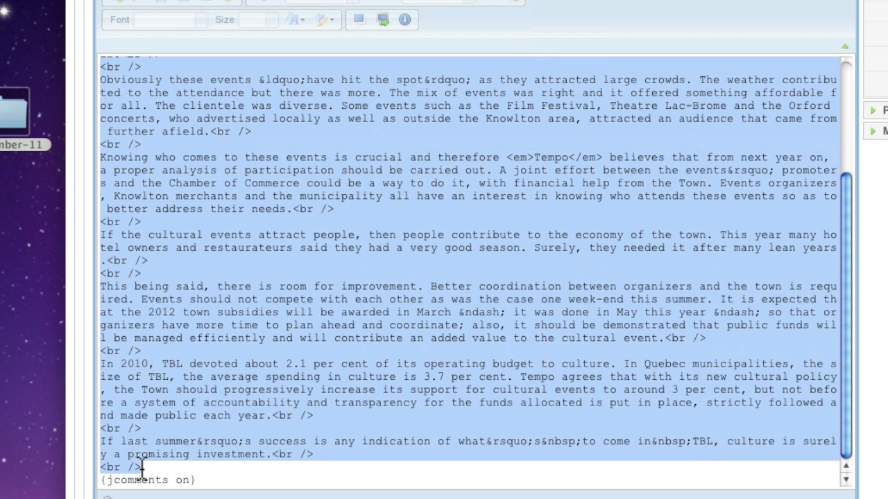
{"action": "left_click_drag", "start_coordinate": [143, 469], "coordinate": [269, 463]}
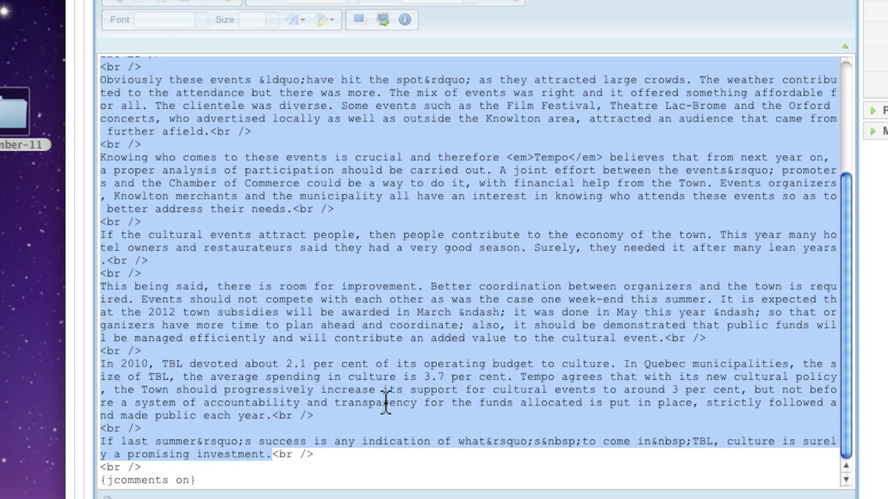
{"action": "right_click", "coordinate": [297, 272]}
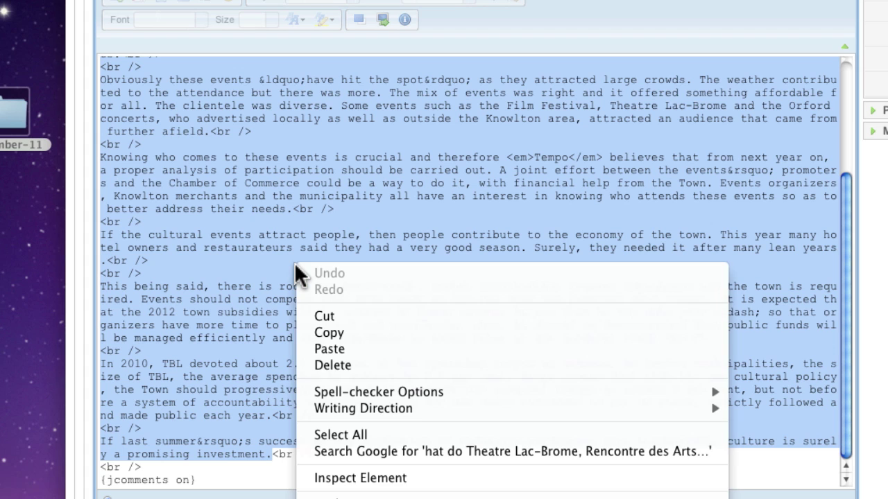
{"action": "left_click", "coordinate": [345, 348]}
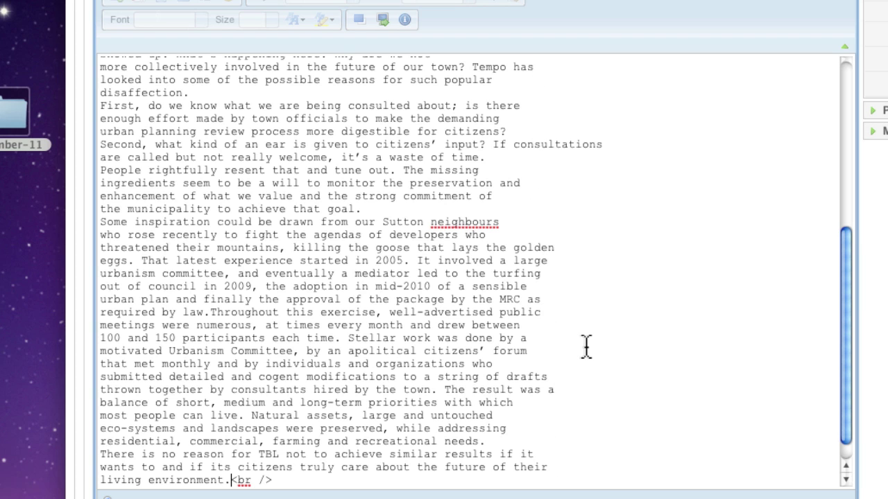
Step: Return the article from HTML source to the formatted view and review the pasted text
{"action": "scroll", "coordinate": [587, 345], "scroll_direction": "up", "scroll_amount": 7}
{"action": "scroll", "coordinate": [587, 345], "scroll_direction": "up", "scroll_amount": 10}
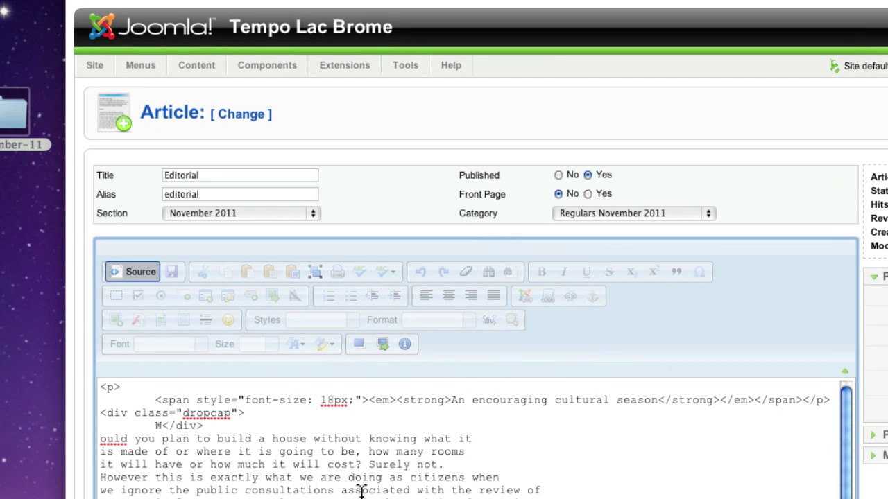
{"action": "left_click", "coordinate": [133, 269]}
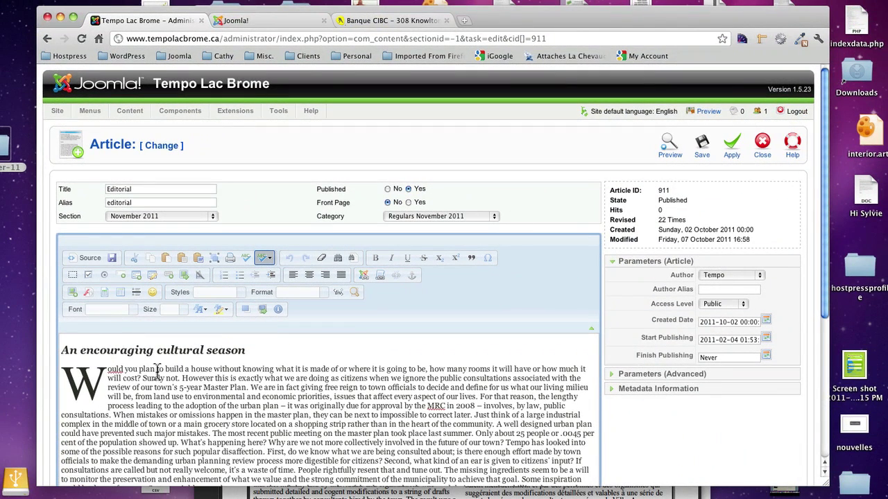
{"action": "scroll", "coordinate": [390, 412], "scroll_direction": "down", "scroll_amount": 4}
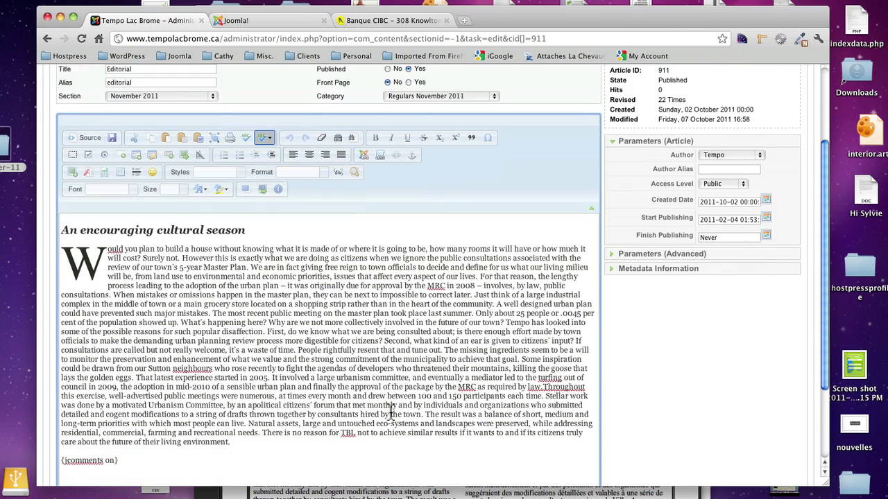
Step: Arrange the PDF window beside the Joomla article editor so both English texts can be compared
{"action": "left_click_drag", "start_coordinate": [489, 21], "coordinate": [489, 7]}
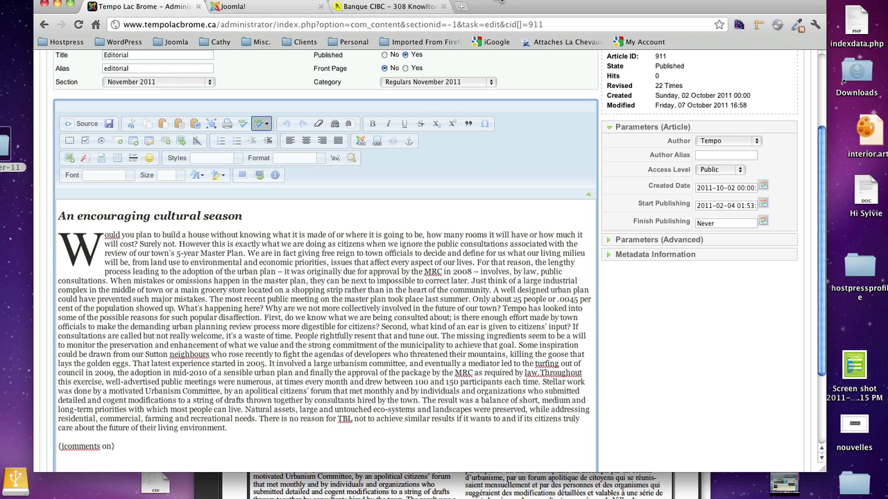
{"action": "left_click", "coordinate": [539, 480]}
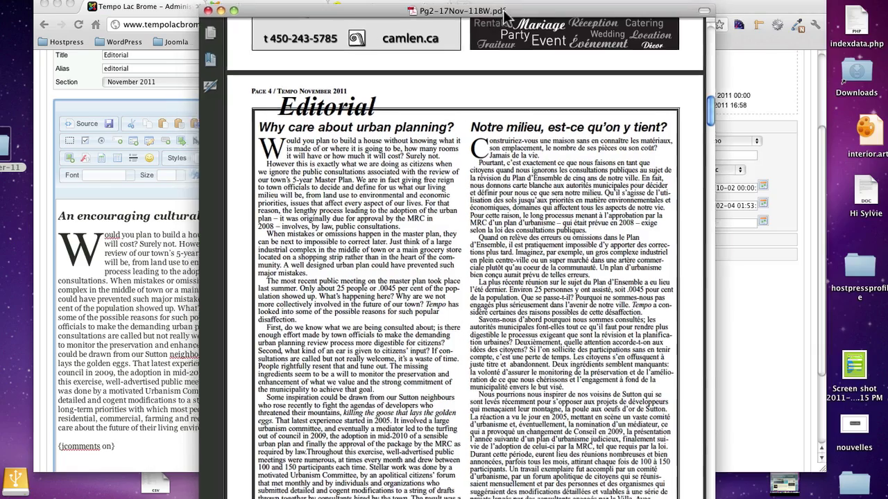
{"action": "left_click_drag", "start_coordinate": [485, 14], "coordinate": [405, 14]}
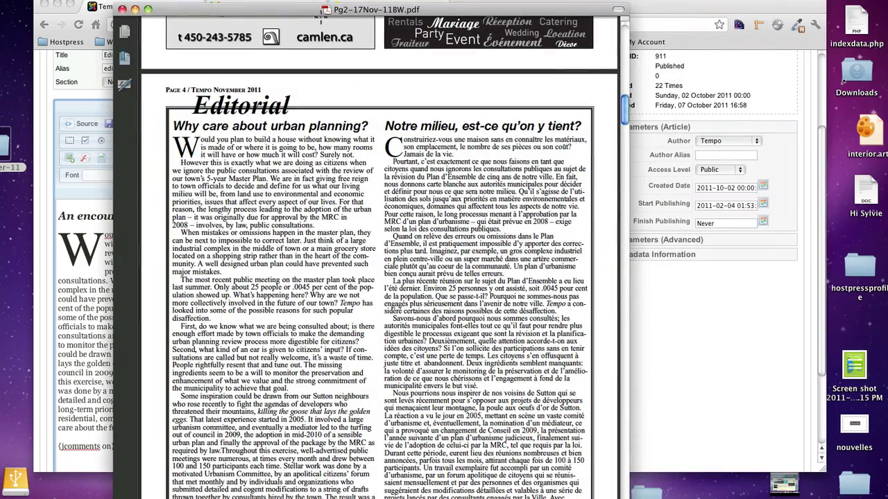
{"action": "left_click_drag", "start_coordinate": [299, 14], "coordinate": [627, 13]}
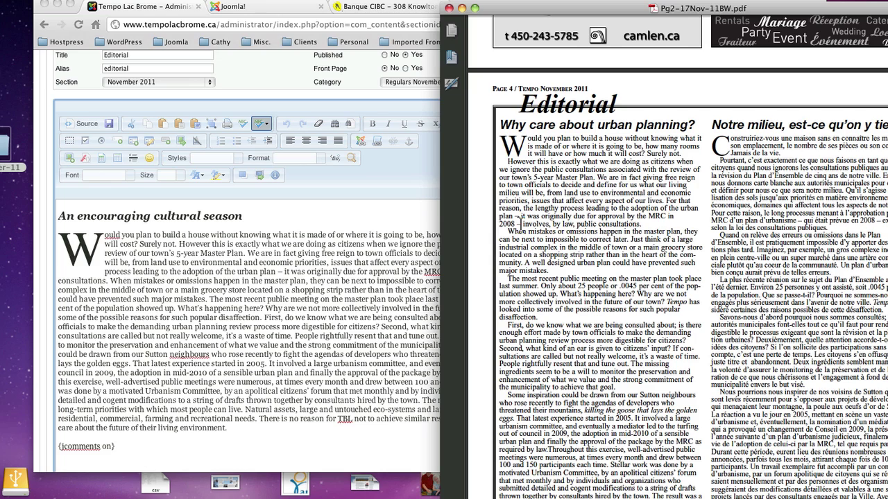
{"action": "left_click_drag", "start_coordinate": [632, 10], "coordinate": [725, 9]}
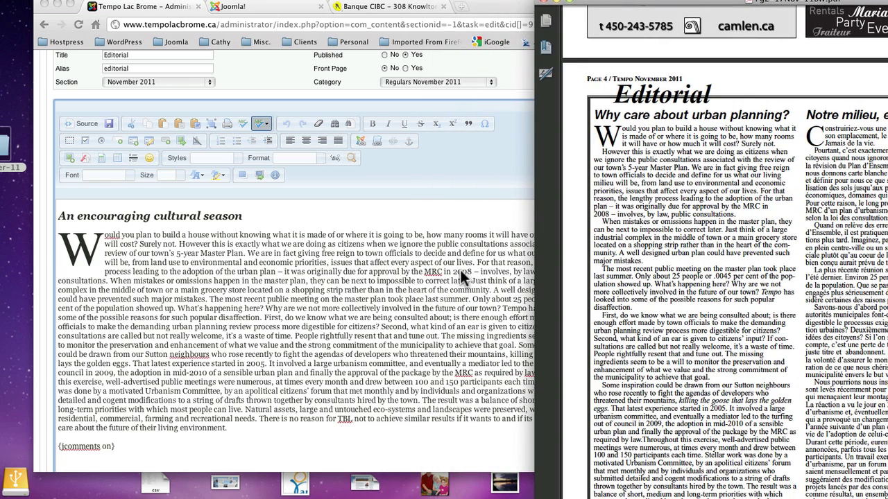
Step: Following the PDF, start new paragraphs before "When mistakes or omissions happen" and "The most recent public meeting", separated by blank lines
{"action": "left_click", "coordinate": [110, 281]}
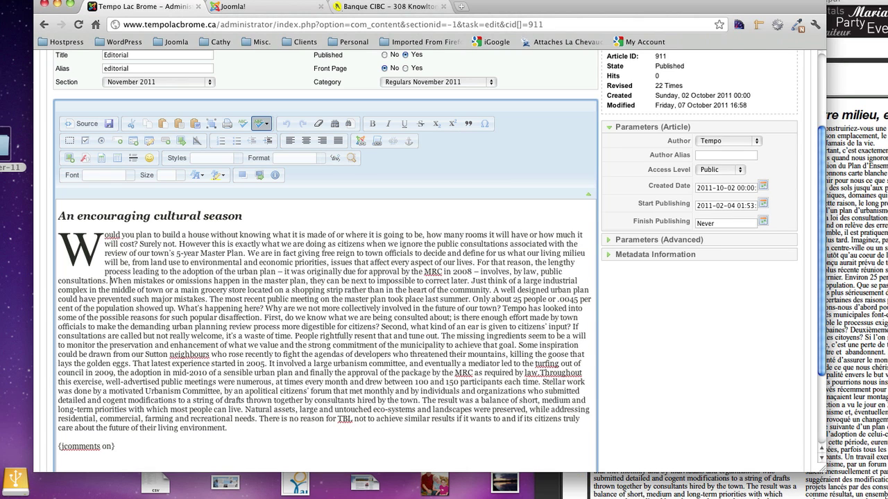
{"action": "key", "text": "Return"}
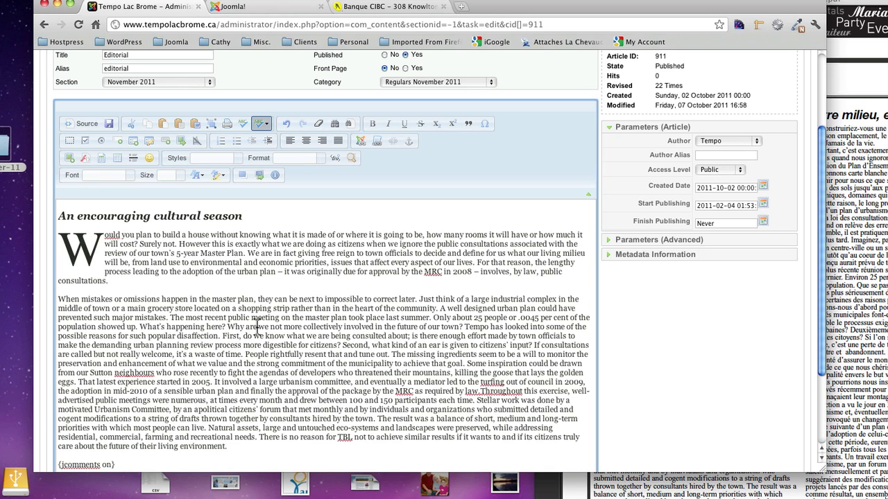
{"action": "key", "text": "Left"}
{"action": "left_click", "coordinate": [872, 95]}
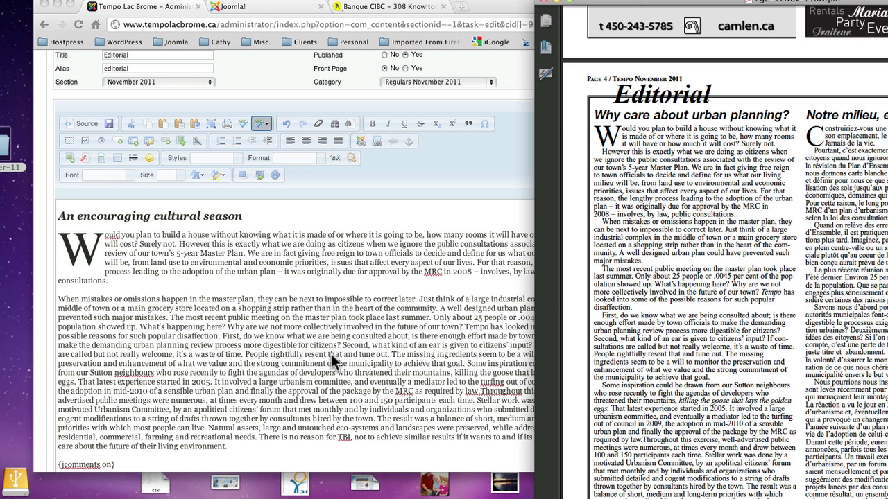
{"action": "left_click", "coordinate": [168, 317]}
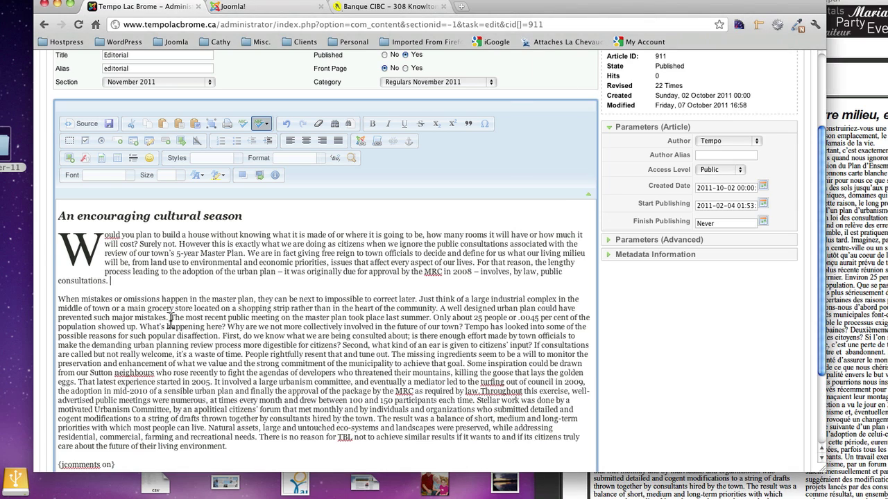
{"action": "key", "text": "Return"}
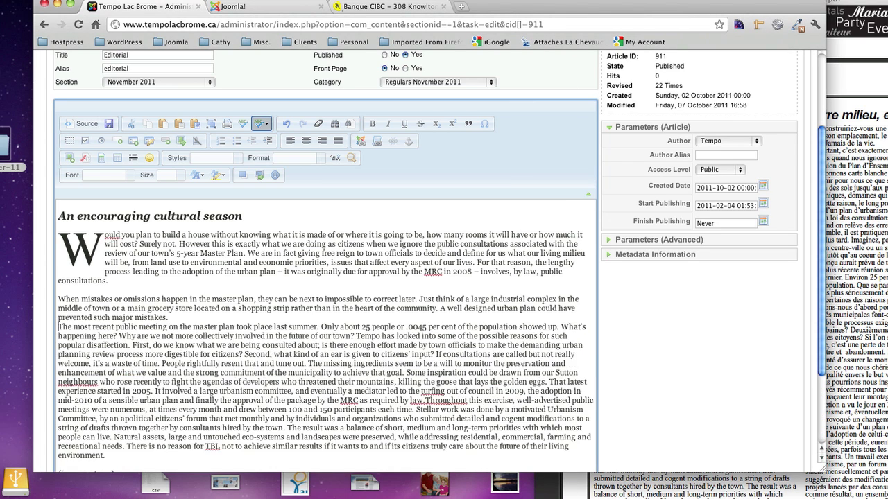
Step: Following the PDF, start new paragraphs before "First, do we know" and "Some inspiration could be drawn", separated by blank lines
{"action": "left_click", "coordinate": [848, 264]}
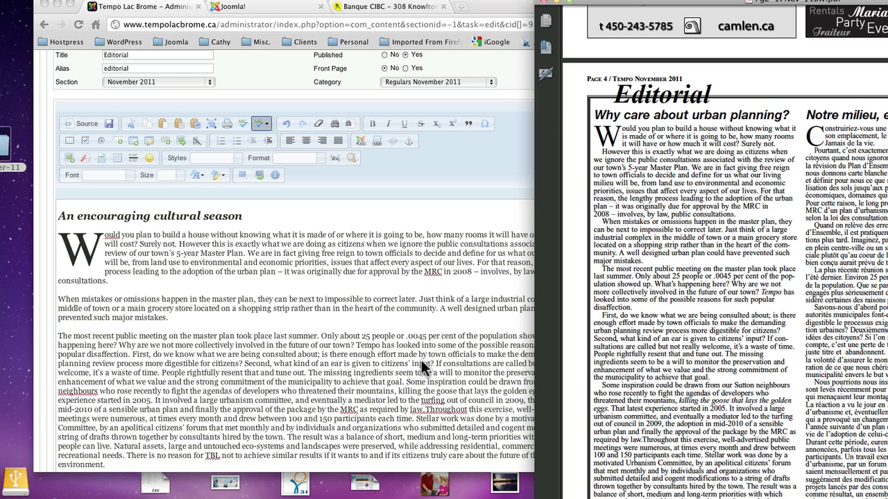
{"action": "double_click", "coordinate": [133, 354]}
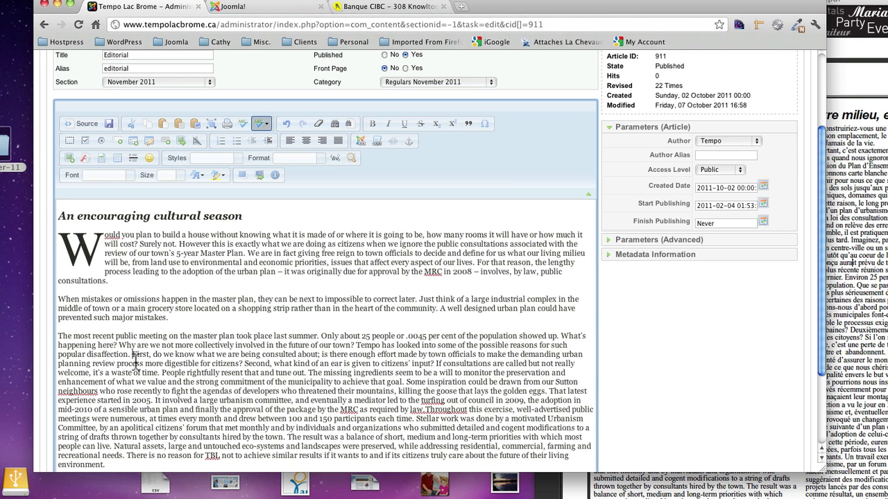
{"action": "key", "text": "Return"}
{"action": "left_click", "coordinate": [846, 335]}
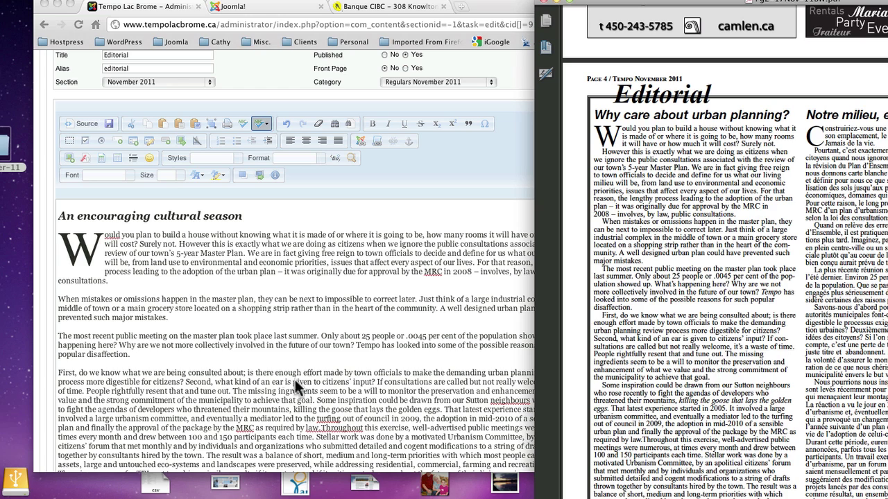
{"action": "left_click", "coordinate": [311, 400]}
{"action": "key", "text": "Return"}
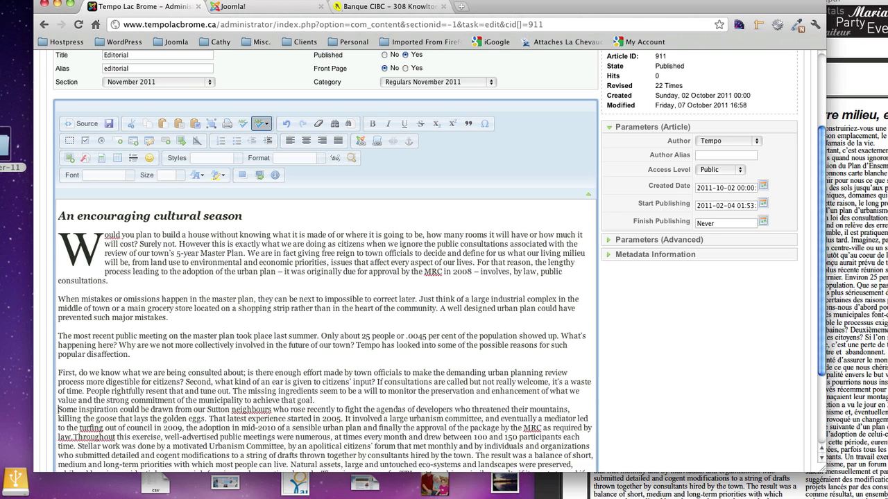
{"action": "scroll", "coordinate": [325, 277], "scroll_direction": "down", "scroll_amount": 4}
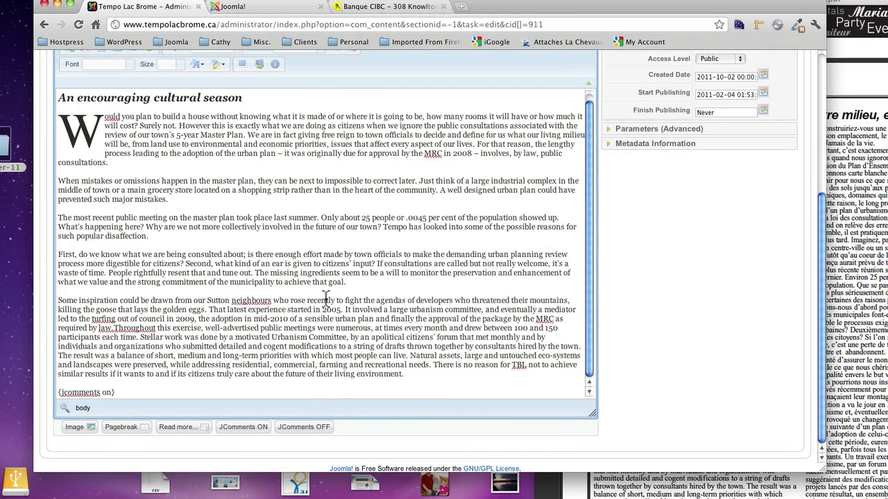
{"action": "left_click", "coordinate": [845, 294]}
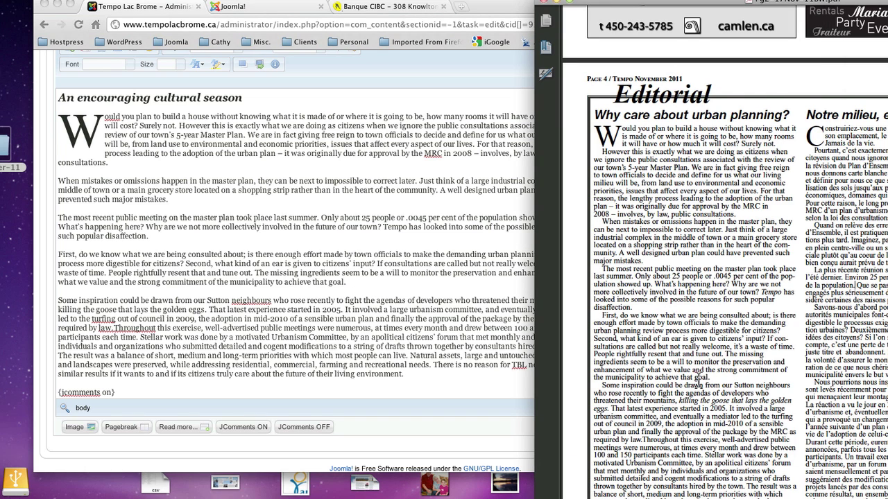
Step: Italicize the phrase "killing the goose that lays the golden eggs" in the article, leaving it without bold
{"action": "left_click", "coordinate": [110, 311]}
{"action": "left_click_drag", "start_coordinate": [59, 311], "coordinate": [202, 313]}
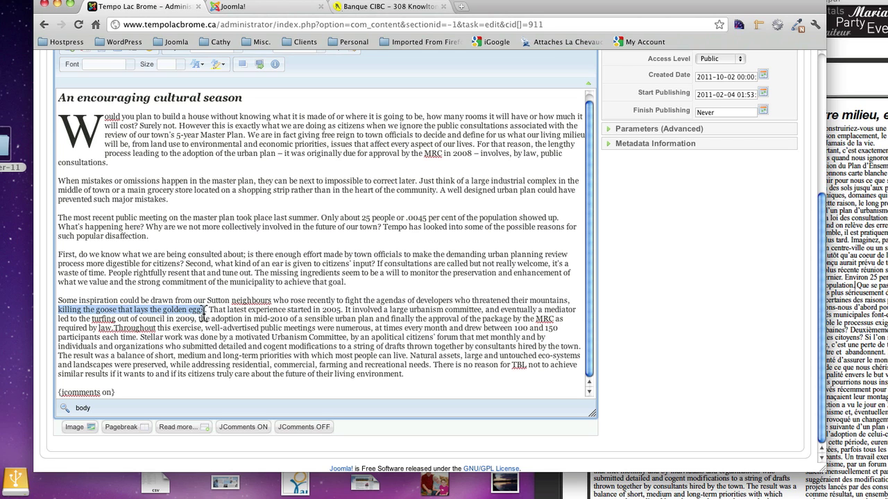
{"action": "scroll", "coordinate": [291, 325], "scroll_direction": "up", "scroll_amount": 4}
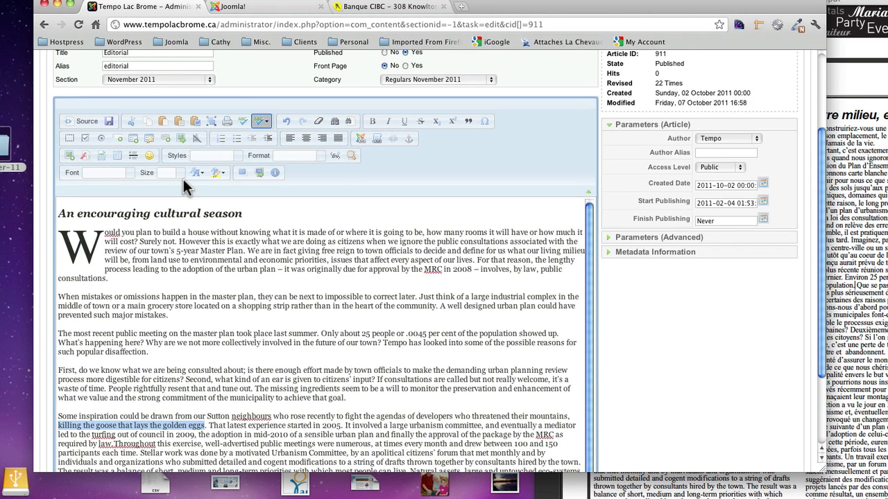
{"action": "left_click", "coordinate": [388, 128]}
{"action": "left_click", "coordinate": [372, 125]}
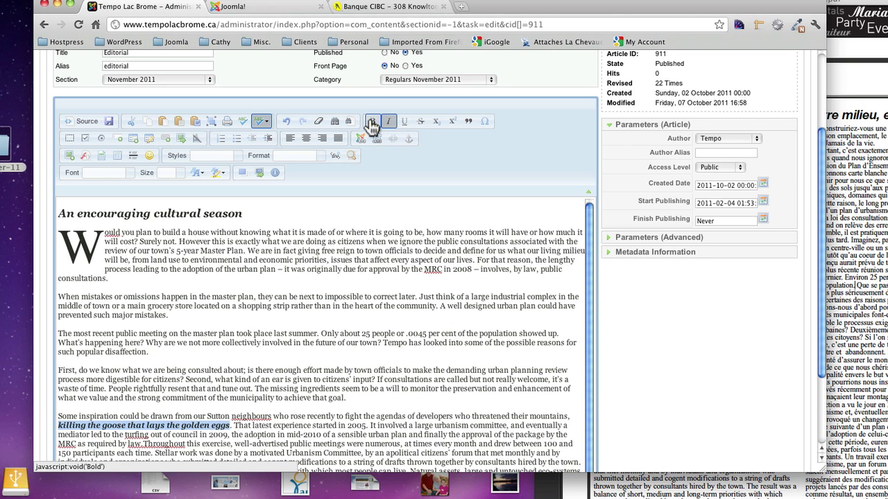
{"action": "left_click", "coordinate": [389, 123]}
{"action": "left_click", "coordinate": [373, 123]}
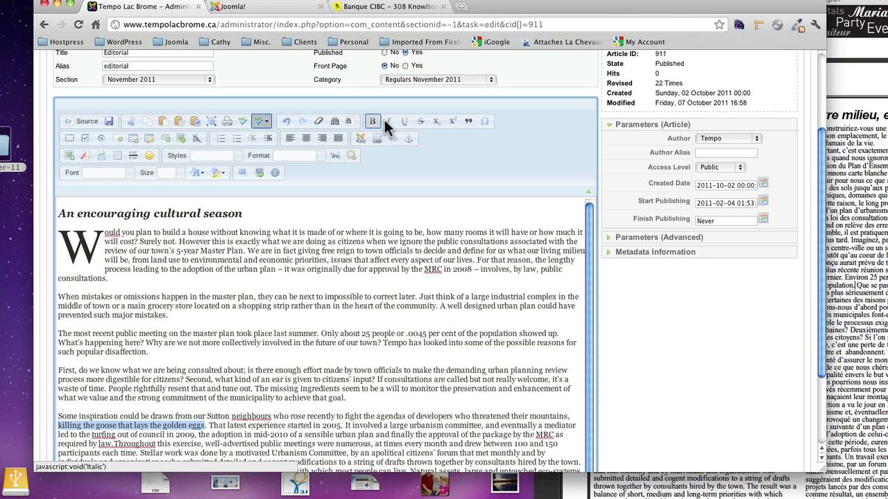
{"action": "left_click", "coordinate": [389, 122]}
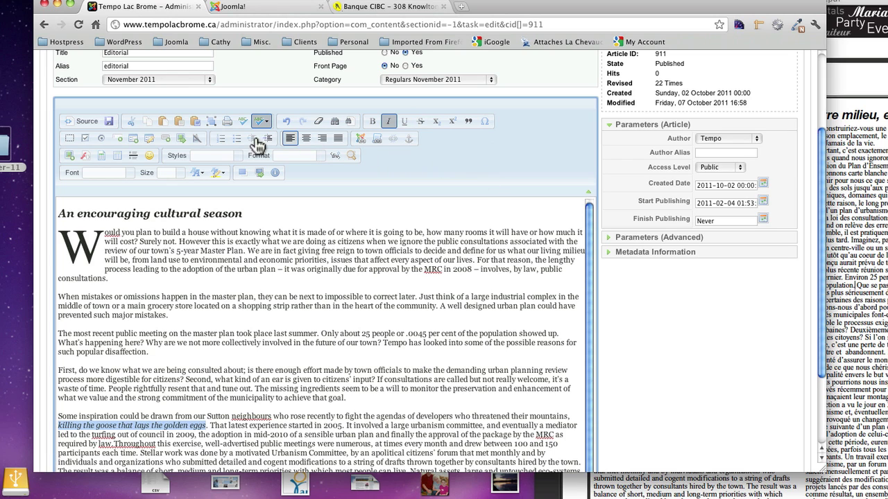
Step: Try a background colour on the italic phrase "killing the goose that lays the golden eggs" and undo it
{"action": "left_click", "coordinate": [198, 173]}
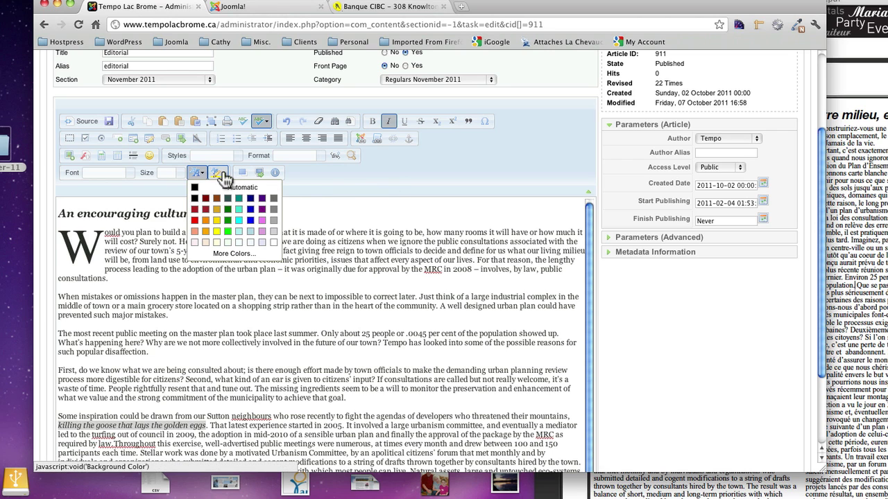
{"action": "left_click", "coordinate": [218, 173]}
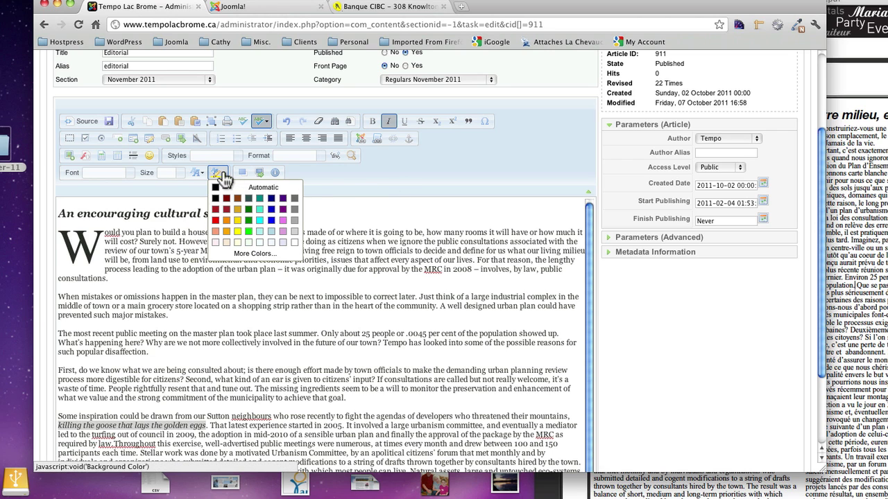
{"action": "left_click", "coordinate": [236, 230]}
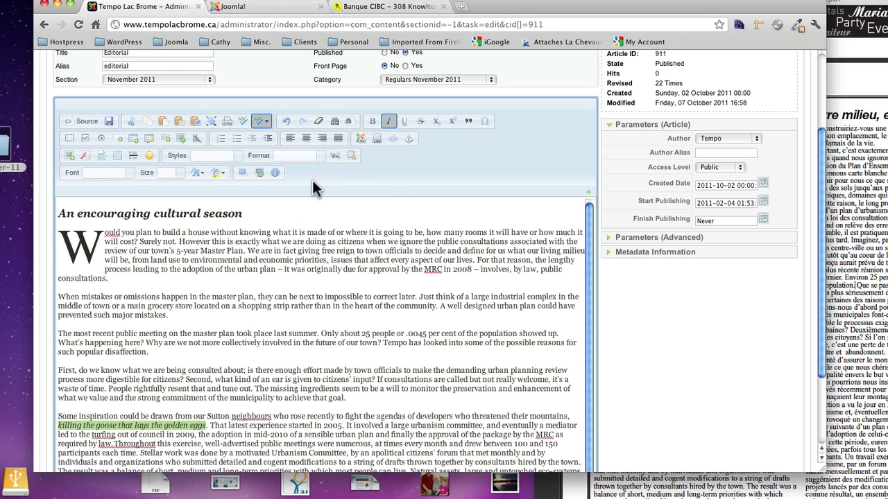
{"action": "left_click", "coordinate": [218, 172]}
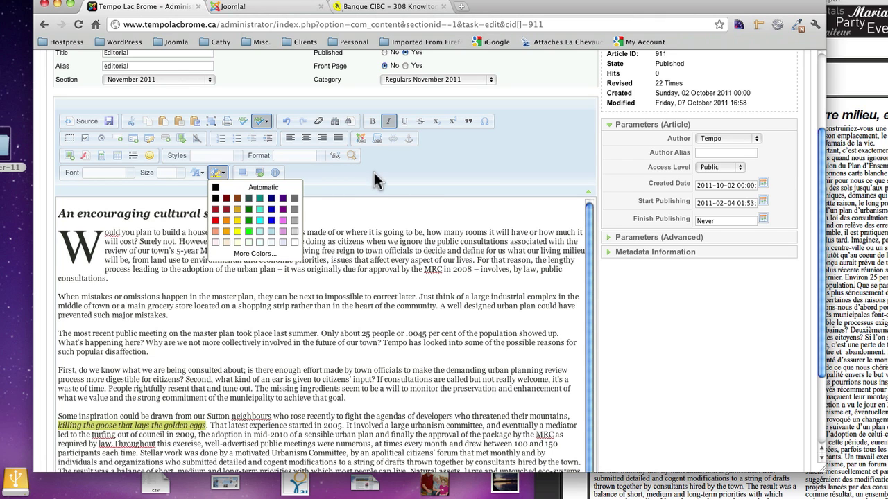
{"action": "left_click", "coordinate": [286, 125]}
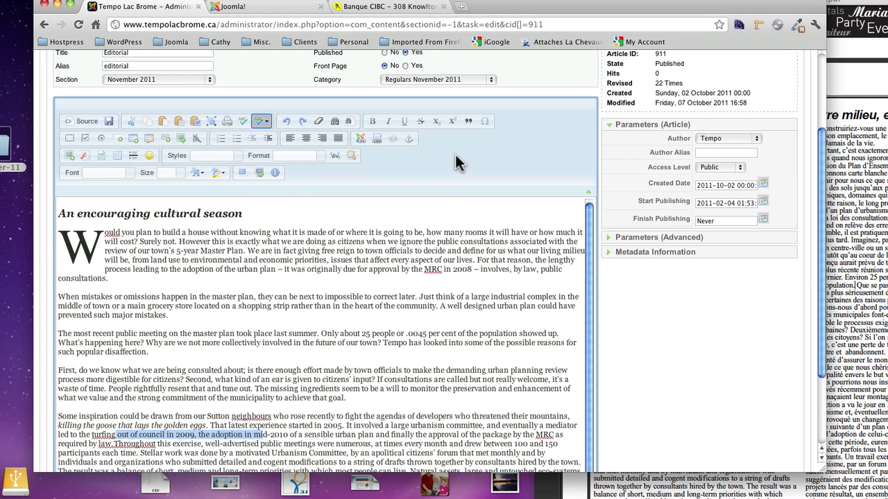
{"action": "left_click", "coordinate": [192, 421]}
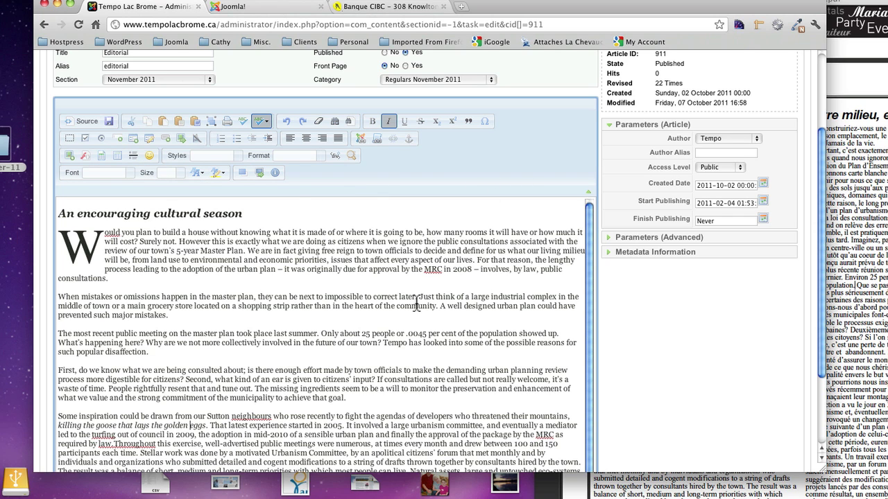
Step: Following the PDF, start a final paragraph before "There is no reason for TBL", separated by a blank line
{"action": "scroll", "coordinate": [417, 319], "scroll_direction": "down", "scroll_amount": 2}
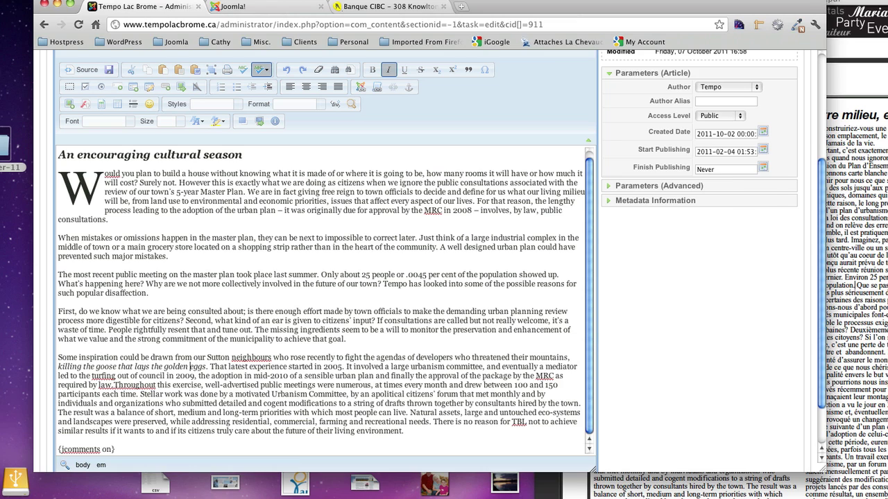
{"action": "left_click", "coordinate": [881, 341]}
{"action": "scroll", "coordinate": [727, 408], "scroll_direction": "down", "scroll_amount": 3}
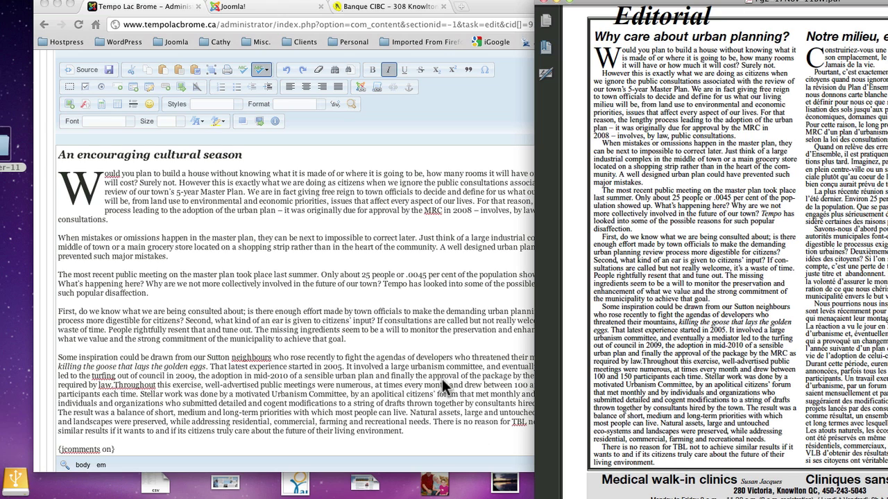
{"action": "left_click", "coordinate": [490, 434]}
{"action": "left_click", "coordinate": [434, 424]}
{"action": "key", "text": "Return"}
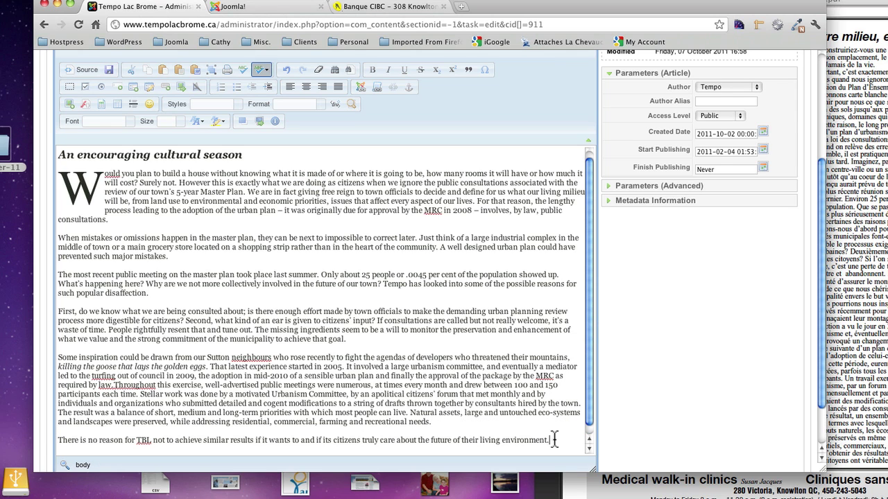
{"action": "scroll", "coordinate": [486, 437], "scroll_direction": "down", "scroll_amount": 5}
{"action": "left_click", "coordinate": [92, 385]}
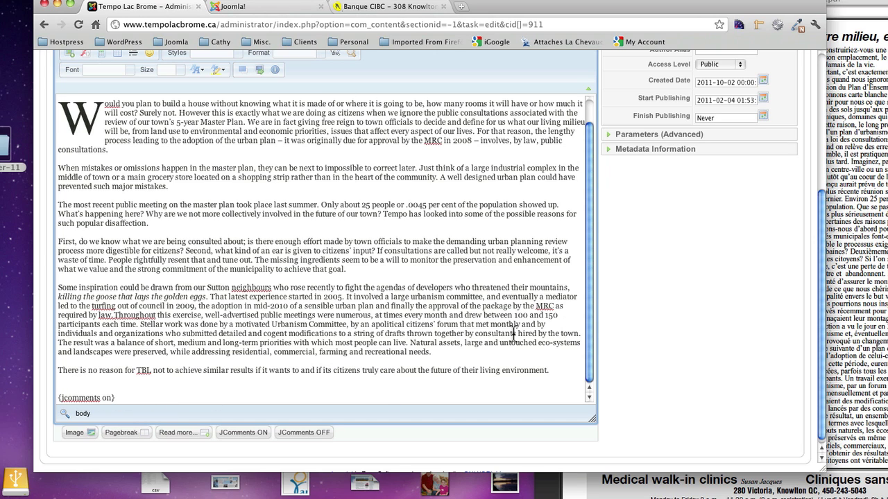
Step: Set the article's created date to 2011-11-02 using the date picker
{"action": "scroll", "coordinate": [519, 335], "scroll_direction": "up", "scroll_amount": 1}
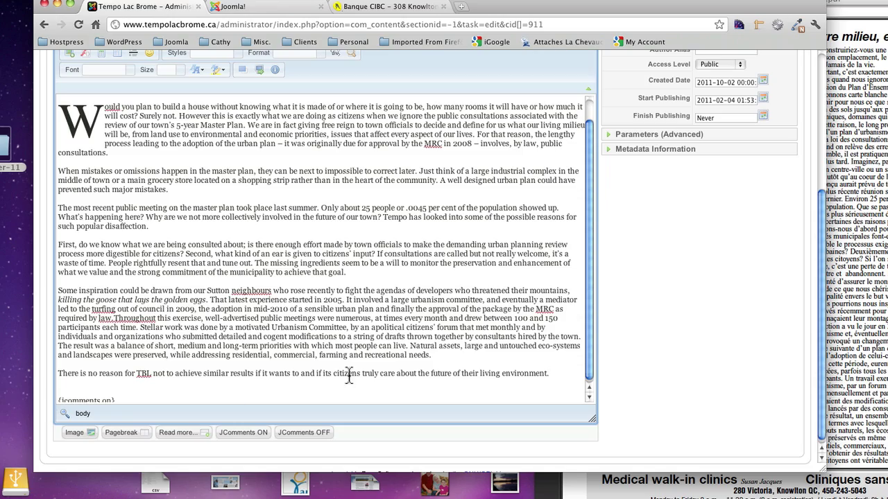
{"action": "scroll", "coordinate": [474, 332], "scroll_direction": "up", "scroll_amount": 10}
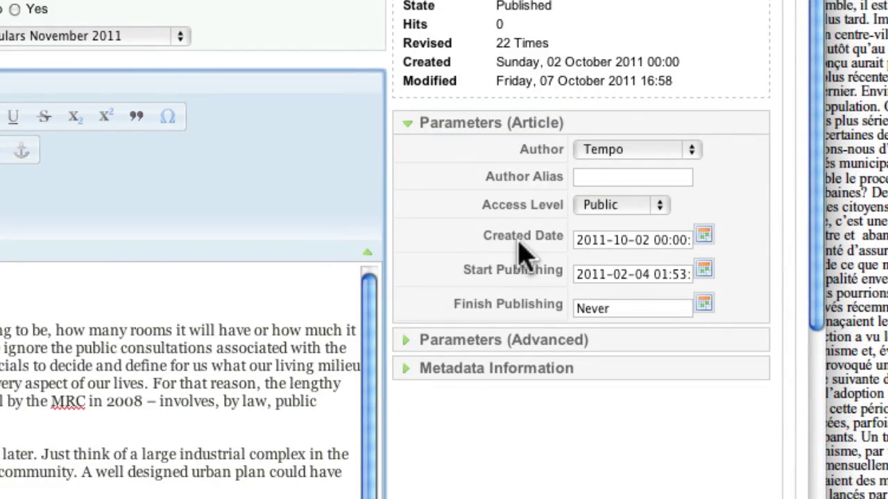
{"action": "left_click", "coordinate": [704, 236]}
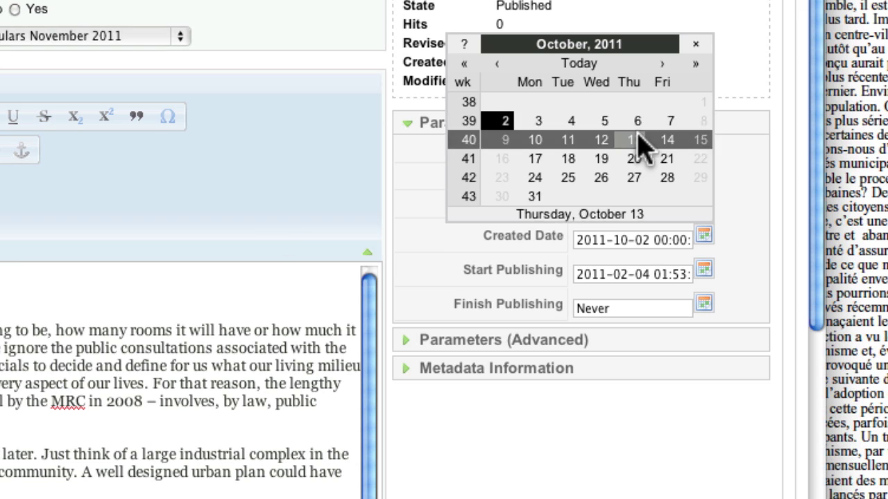
{"action": "left_click", "coordinate": [662, 63]}
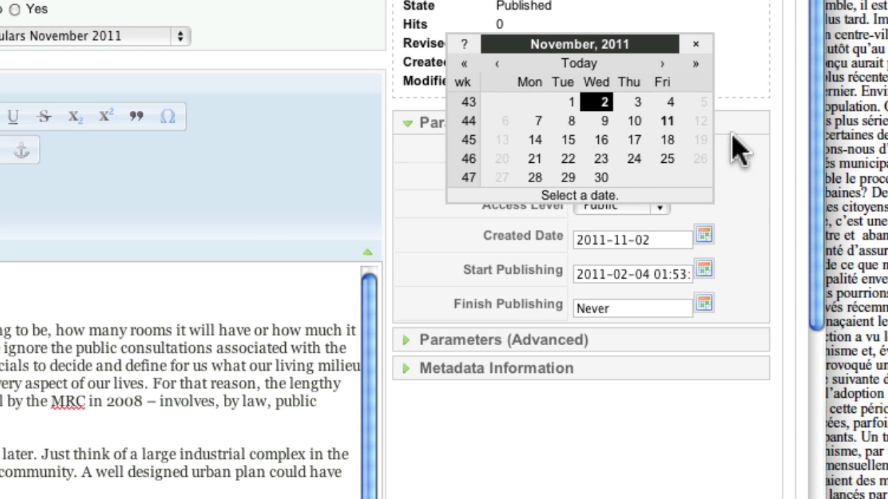
{"action": "left_click", "coordinate": [750, 182]}
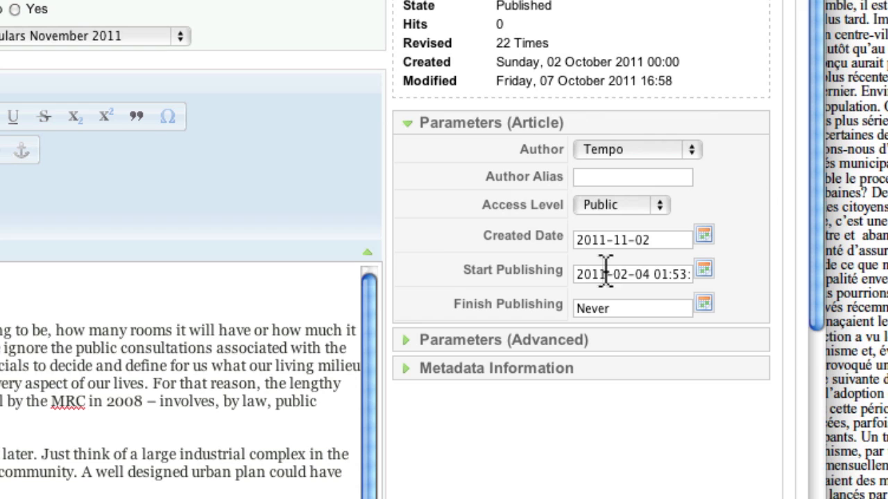
Step: Copy the English editorial's heading "Why care about urban planning?" from the PDF
{"action": "mouse_move", "coordinate": [485, 243]}
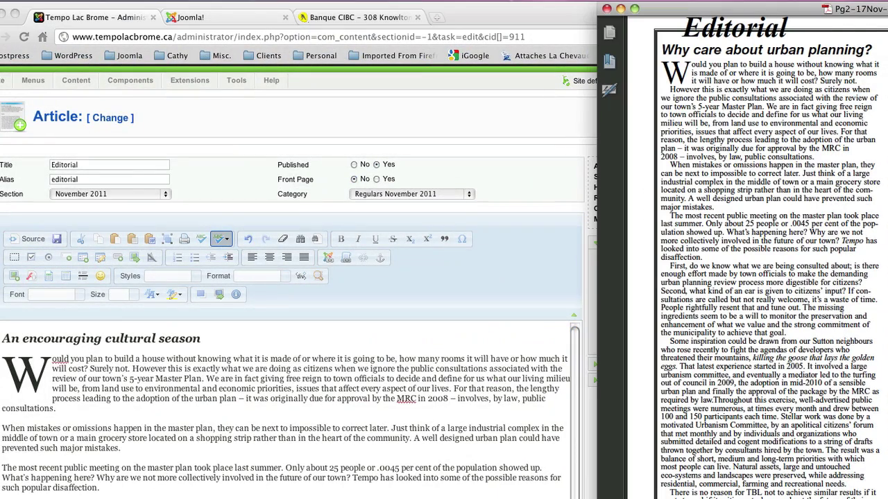
{"action": "left_click_drag", "start_coordinate": [875, 49], "coordinate": [683, 56]}
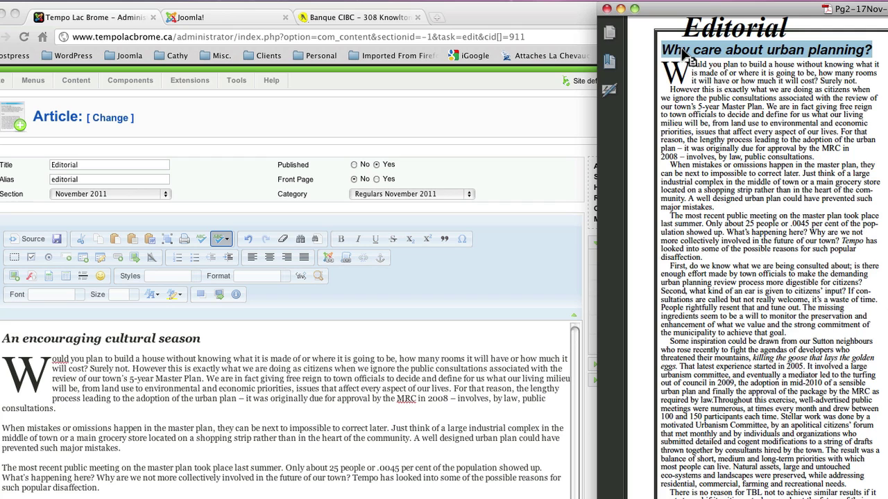
{"action": "right_click", "coordinate": [684, 57]}
{"action": "left_click", "coordinate": [709, 58]}
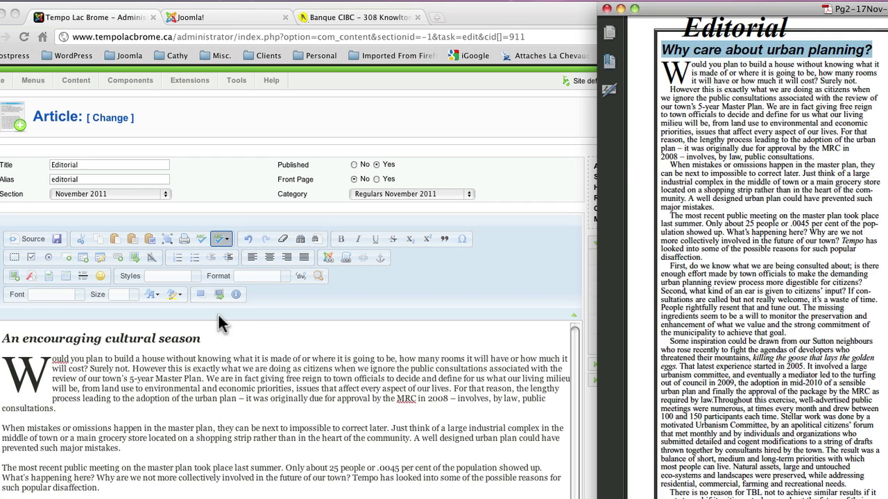
Step: In the article's HTML source, replace the heading text "An encouraging cultural season" with "Why care about urban planning?" and return to the formatted view
{"action": "left_click", "coordinate": [173, 337]}
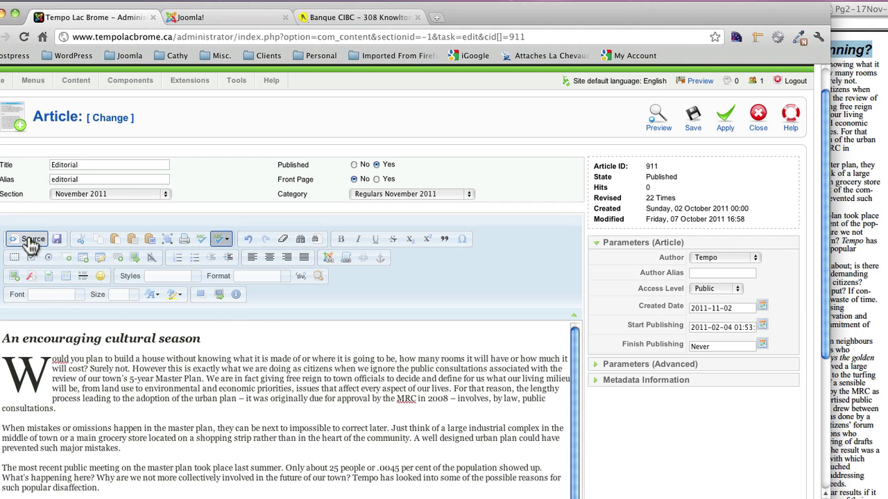
{"action": "left_click", "coordinate": [31, 240]}
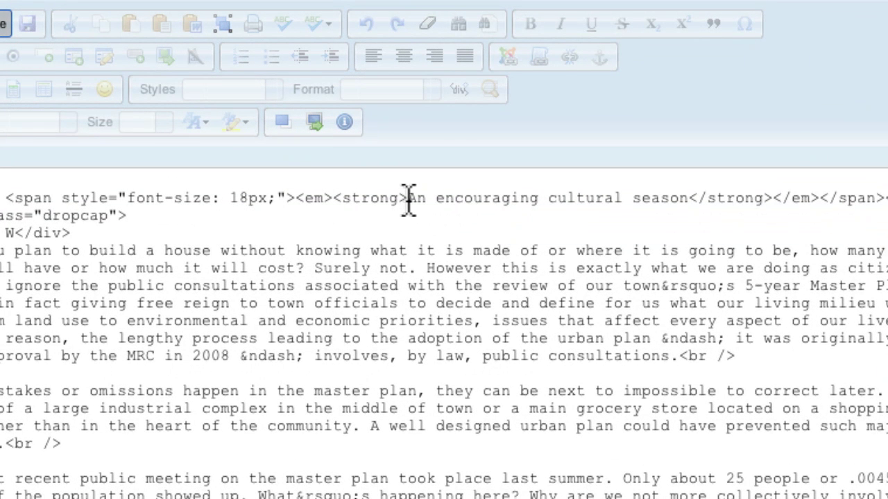
{"action": "left_click_drag", "start_coordinate": [411, 198], "coordinate": [689, 201]}
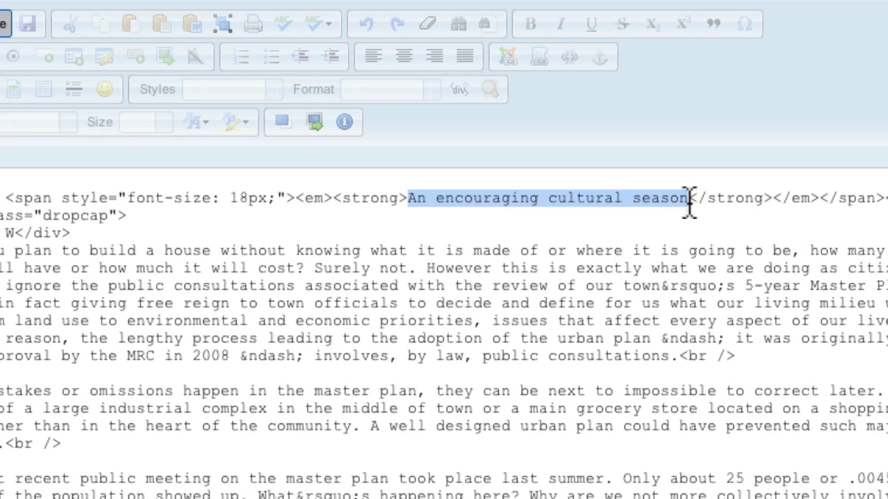
{"action": "right_click", "coordinate": [685, 197]}
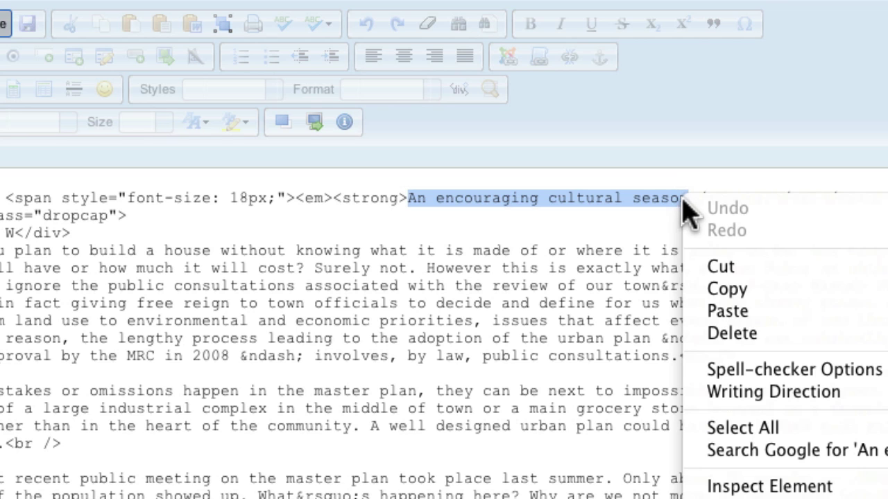
{"action": "left_click", "coordinate": [733, 312]}
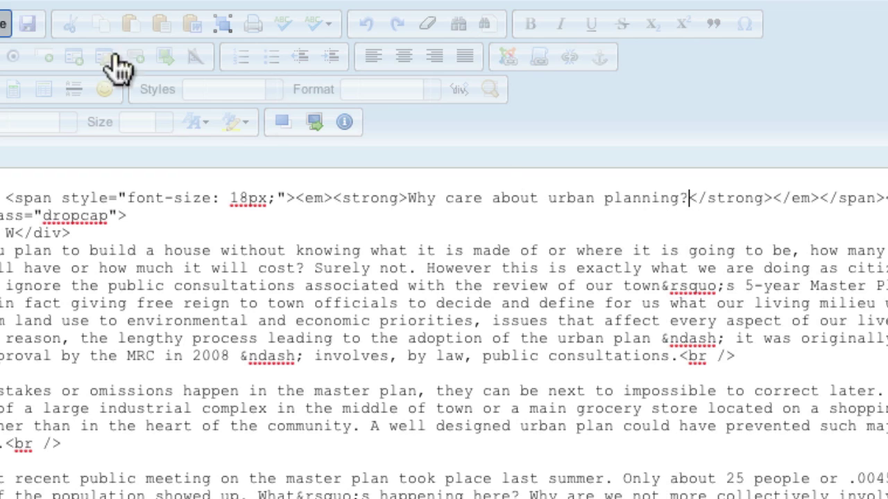
{"action": "left_click", "coordinate": [3, 23]}
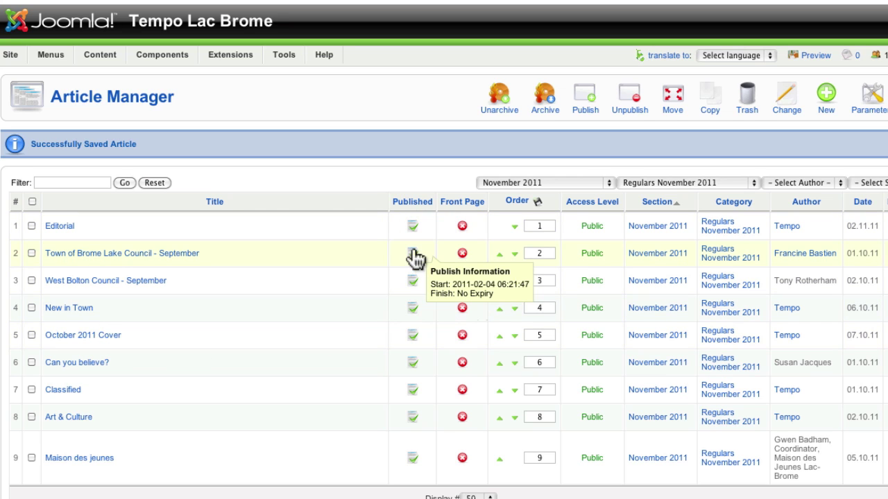
Step: Unpublish all the listed Regulars November 2011 articles except Editorial
{"action": "left_click", "coordinate": [32, 201]}
{"action": "left_click", "coordinate": [32, 225]}
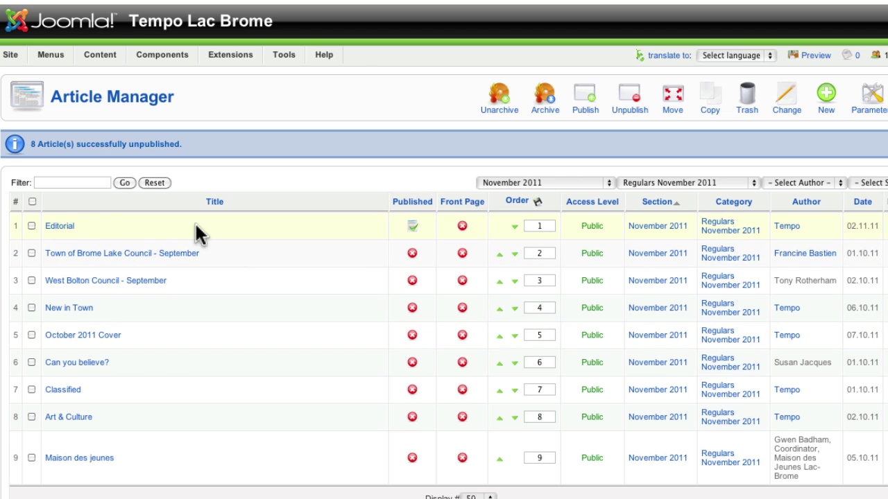
Step: Open the Town of Brome Lake Council - September article and copy the full "TBL Council – October" report text from page 6 of the PDF
{"action": "left_click", "coordinate": [94, 255]}
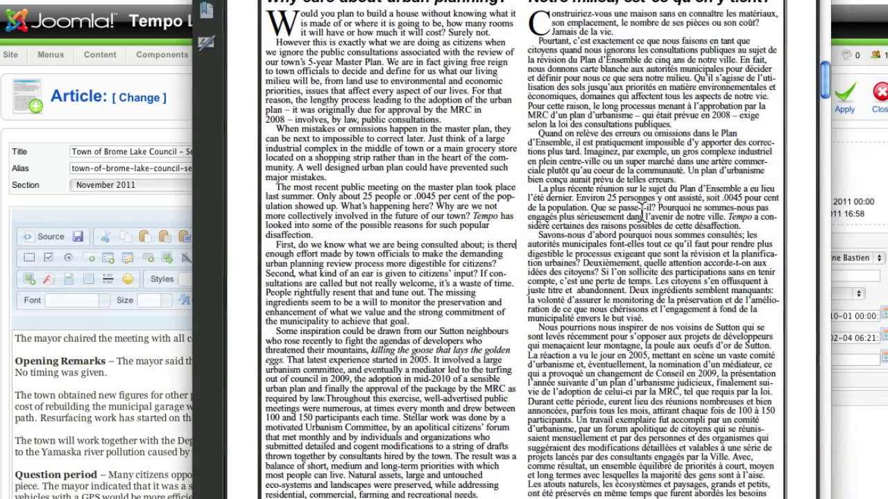
{"action": "left_click_drag", "start_coordinate": [826, 82], "coordinate": [826, 2]}
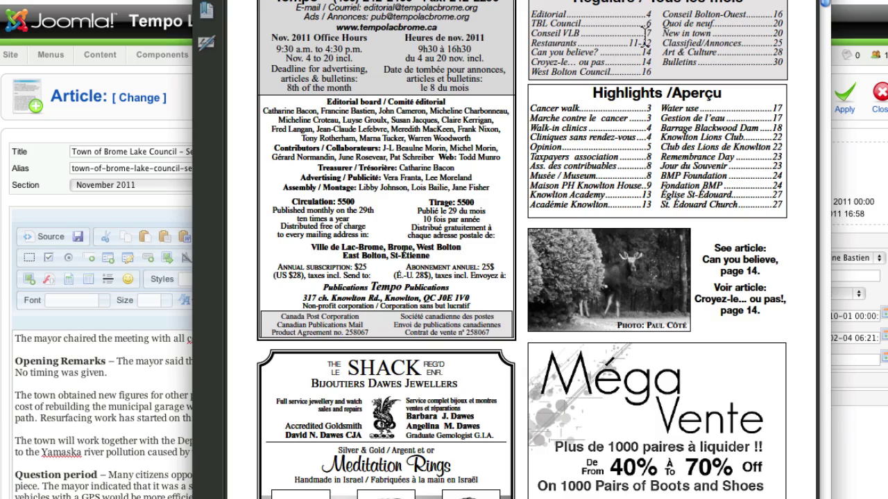
{"action": "left_click_drag", "start_coordinate": [826, 4], "coordinate": [825, 177]}
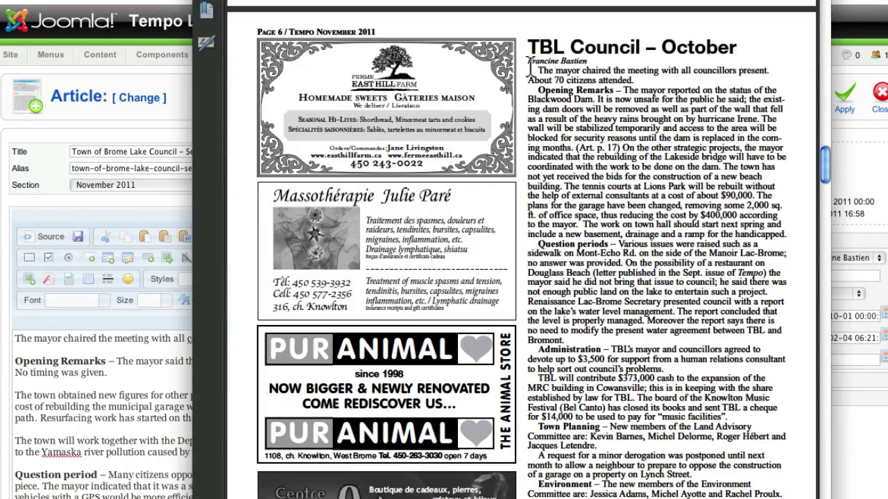
{"action": "left_click_drag", "start_coordinate": [531, 67], "coordinate": [694, 496]}
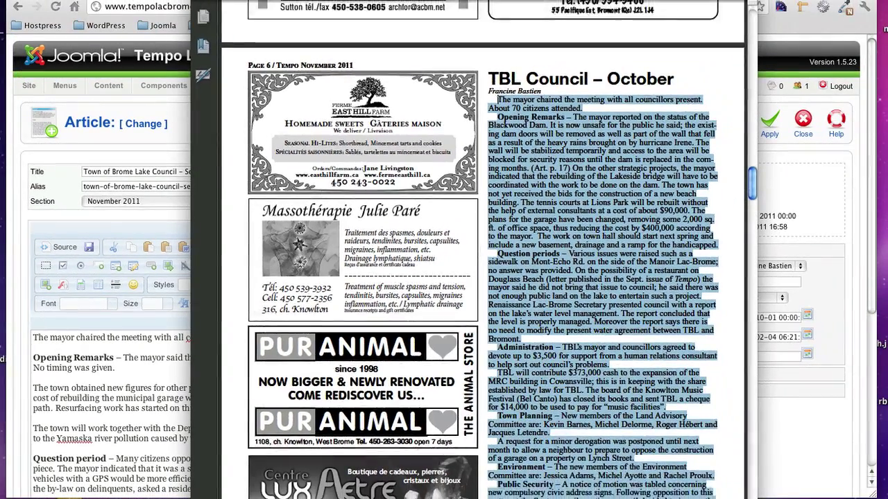
{"action": "scroll", "coordinate": [576, 373], "scroll_direction": "down", "scroll_amount": 1}
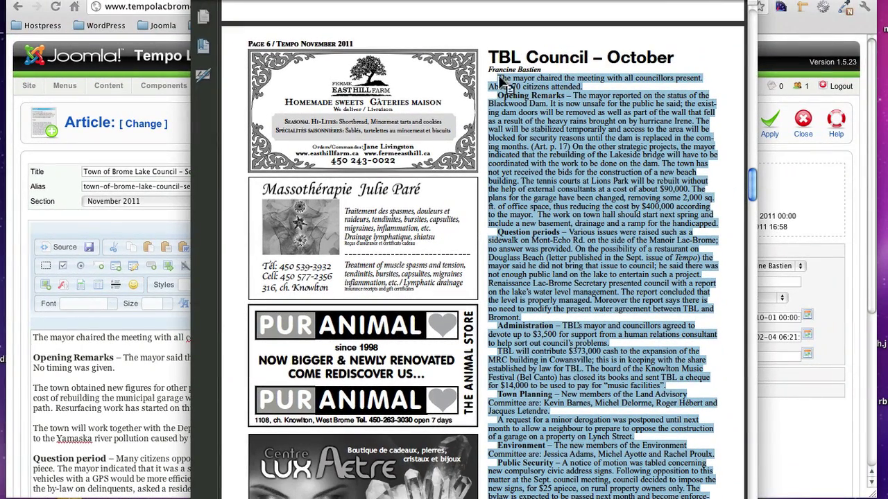
{"action": "left_click", "coordinate": [506, 87]}
{"action": "left_click_drag", "start_coordinate": [496, 78], "coordinate": [699, 495]}
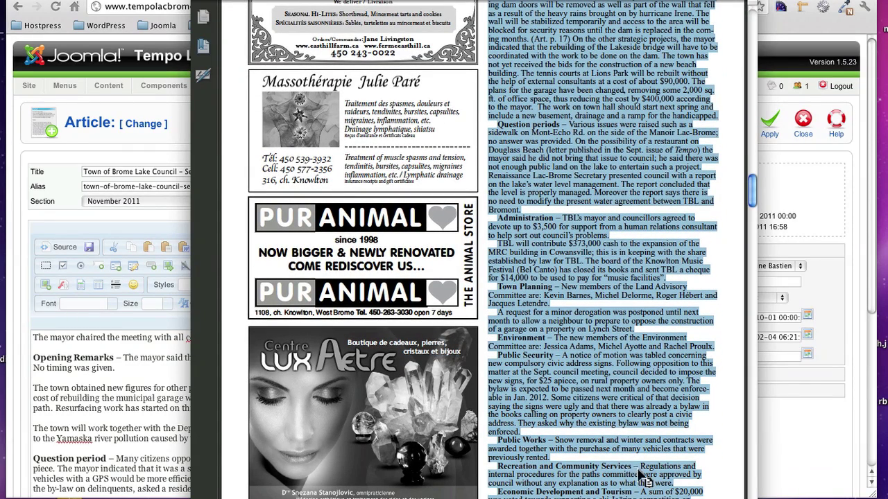
{"action": "left_click", "coordinate": [614, 449], "text": "ctrl"}
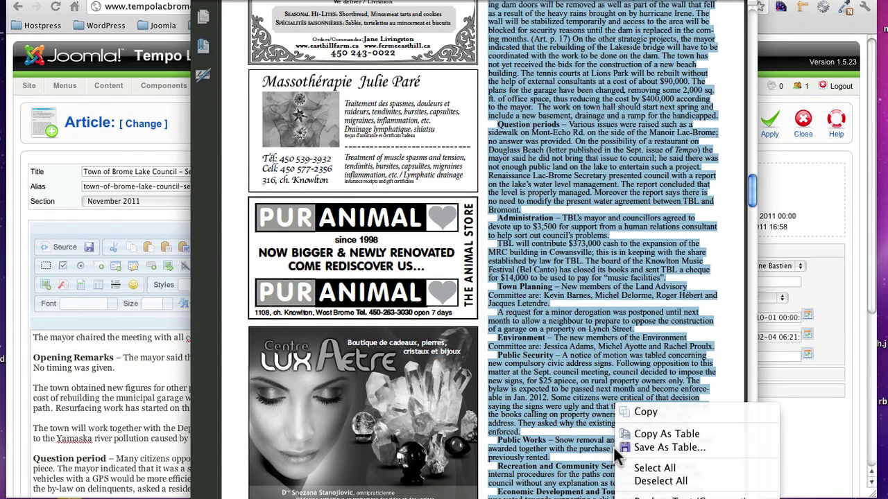
{"action": "left_click", "coordinate": [639, 411]}
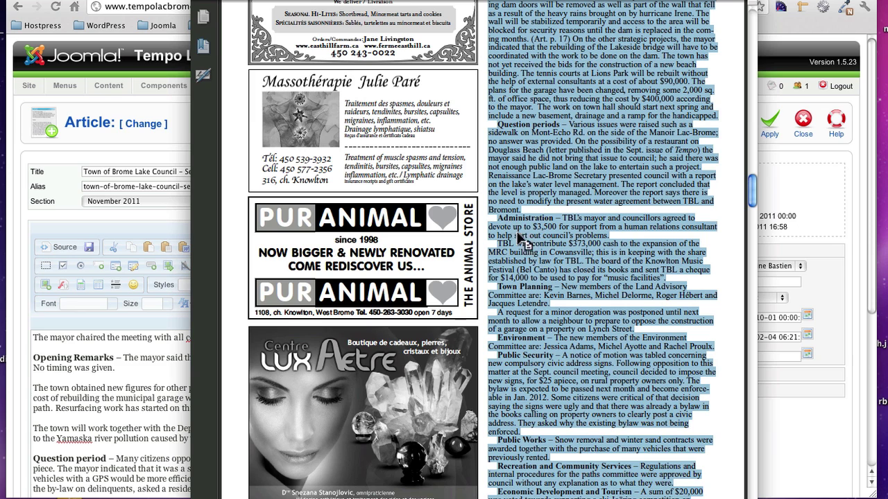
Step: Back in the Joomla article, change the title to "Town of Brome Lake Council - October"
{"action": "left_click", "coordinate": [174, 120]}
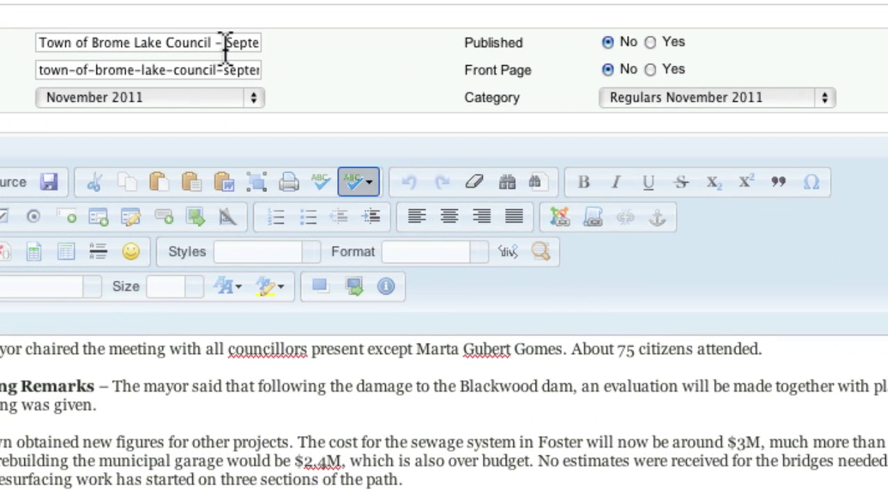
{"action": "left_click_drag", "start_coordinate": [226, 42], "coordinate": [339, 45]}
{"action": "type", "text": "O"}
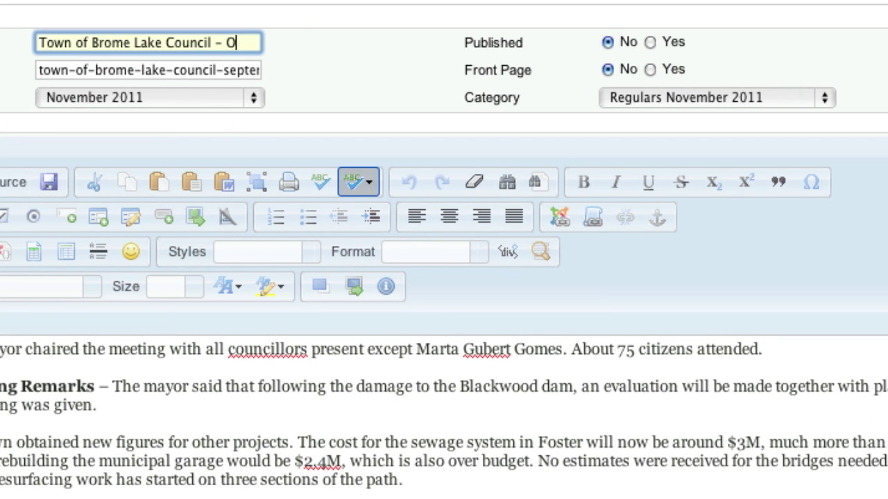
{"action": "type", "text": "tober"}
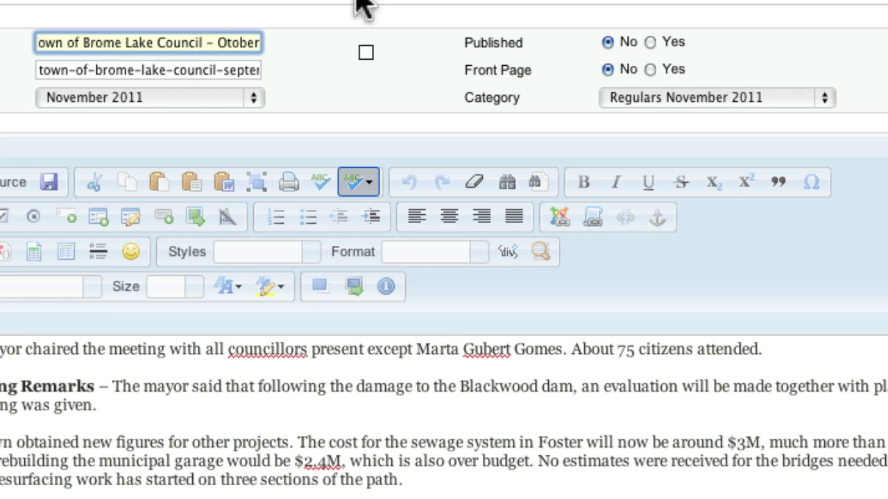
{"action": "left_click", "coordinate": [226, 43]}
{"action": "type", "text": "c"}
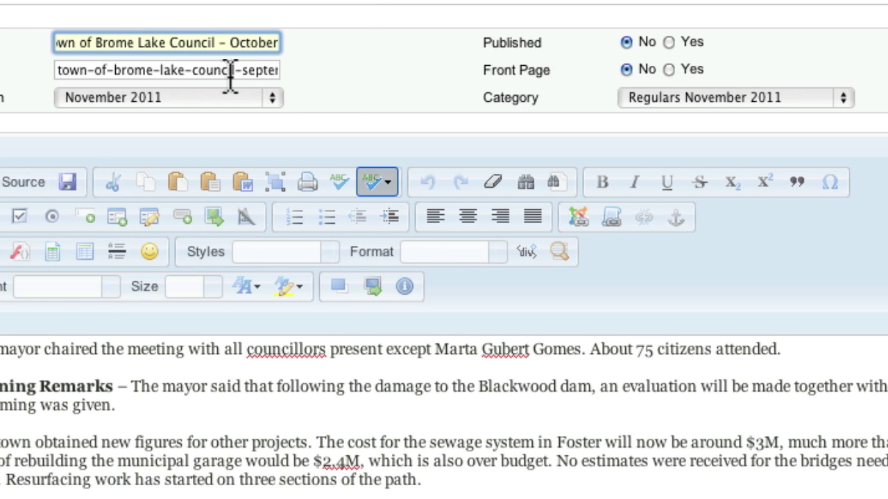
Step: Clear the article's September alias, apply the changes, and save and close the article
{"action": "left_click", "coordinate": [230, 71]}
{"action": "left_click_drag", "start_coordinate": [56, 70], "coordinate": [330, 63]}
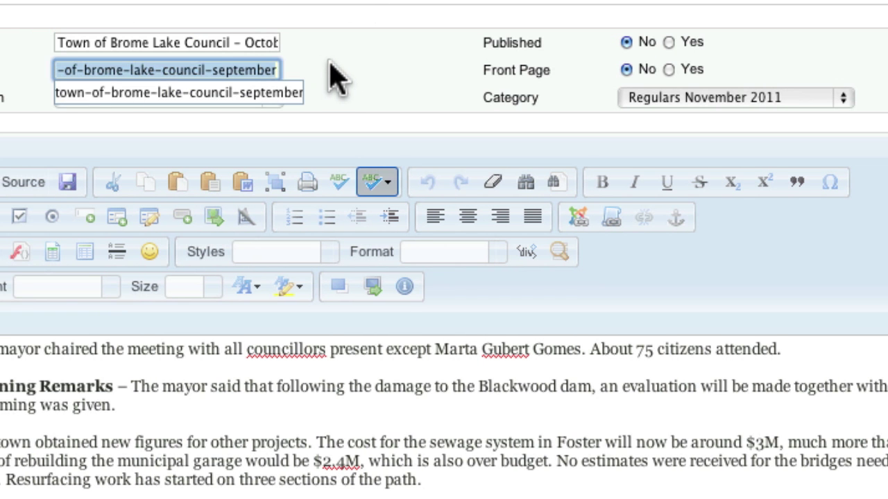
{"action": "key", "text": "BackSpace"}
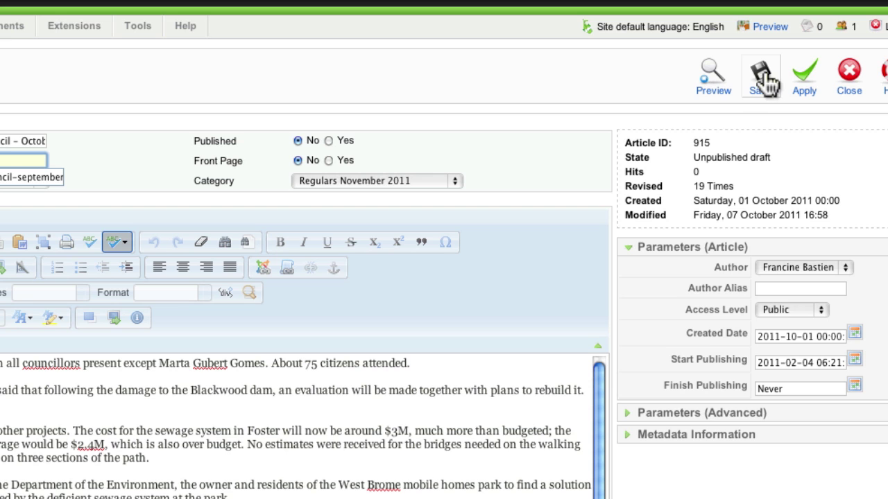
{"action": "left_click", "coordinate": [807, 82]}
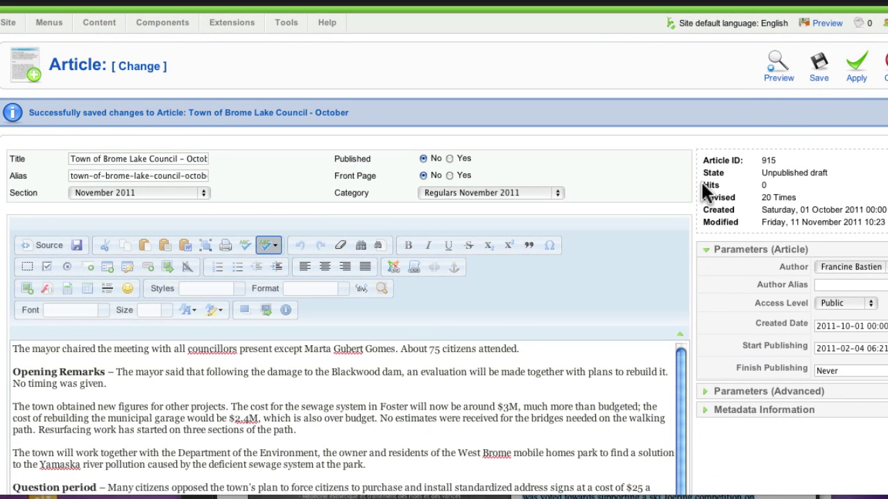
{"action": "left_click", "coordinate": [820, 66]}
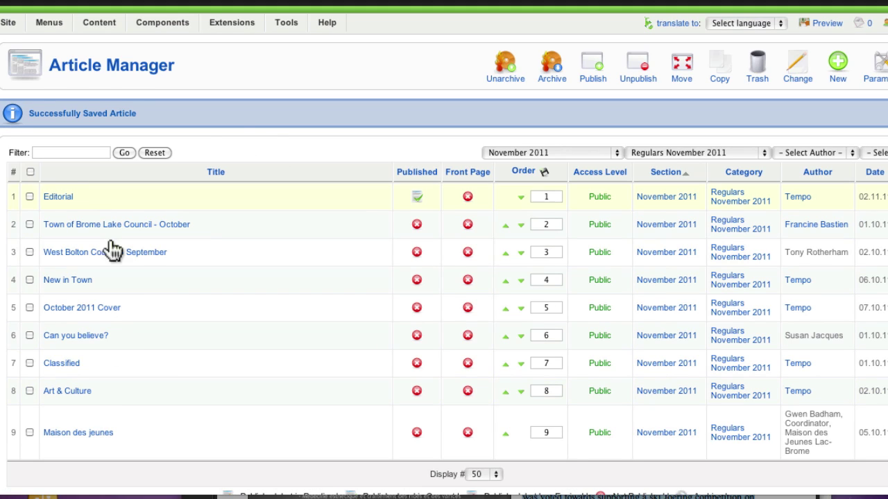
Step: Reopen the Town of Brome Lake Council - October article, replace its entire HTML source with the copied report, and return to the formatted view
{"action": "left_click", "coordinate": [96, 224]}
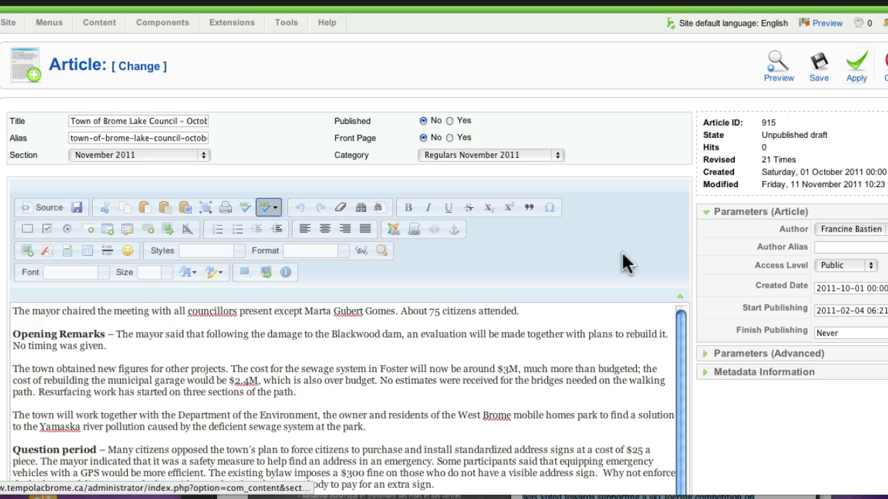
{"action": "left_click_drag", "start_coordinate": [884, 287], "coordinate": [880, 410]}
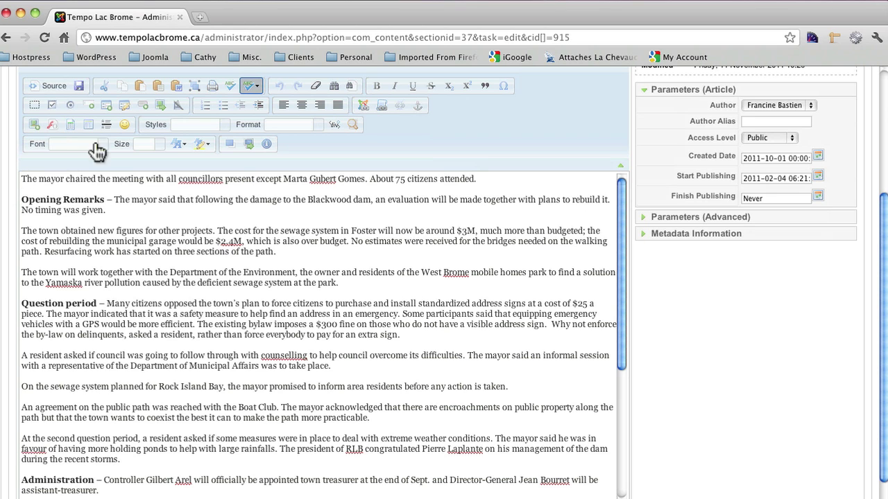
{"action": "left_click", "coordinate": [49, 85]}
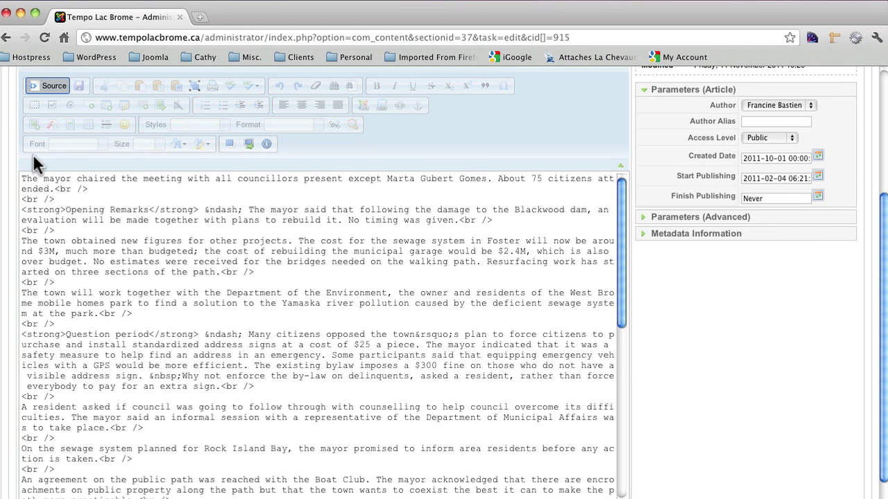
{"action": "left_click", "coordinate": [196, 92]}
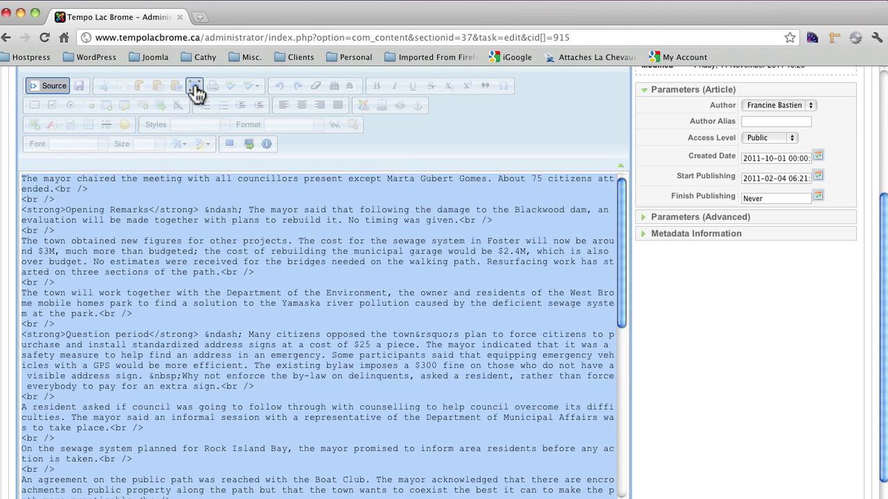
{"action": "right_click", "coordinate": [294, 280]}
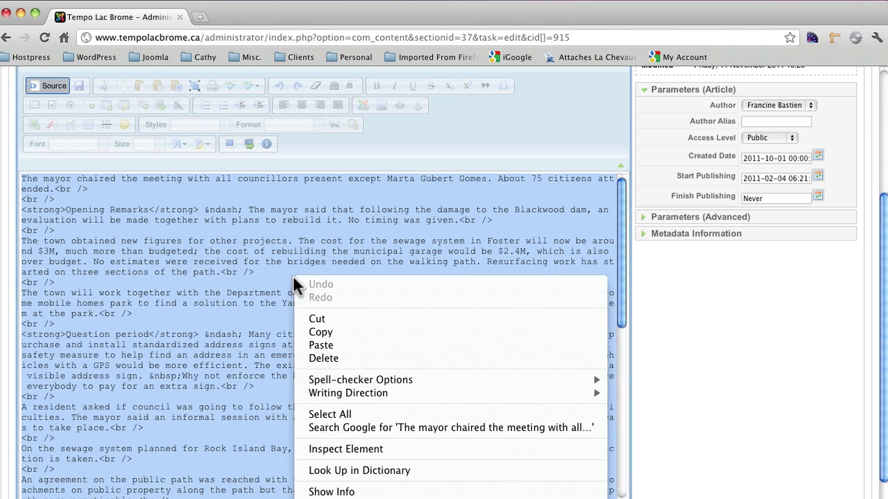
{"action": "left_click", "coordinate": [343, 345]}
{"action": "key", "text": "super+z"}
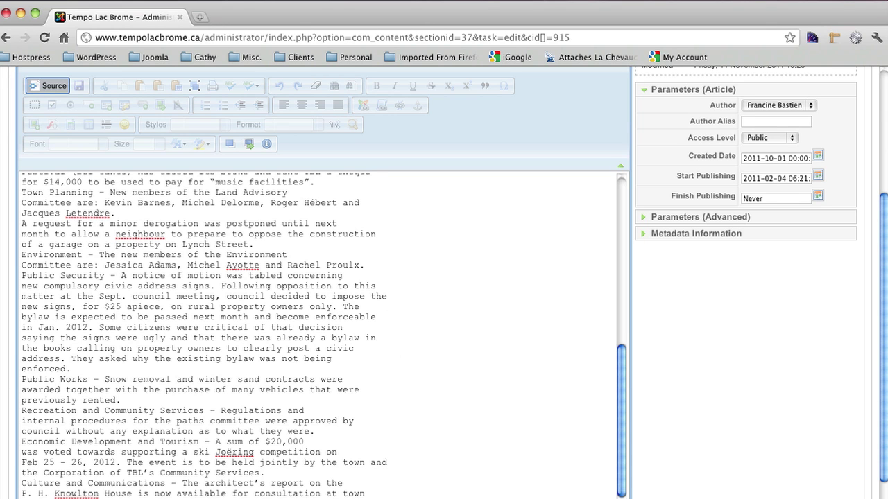
{"action": "scroll", "coordinate": [340, 283], "scroll_direction": "up", "scroll_amount": 3}
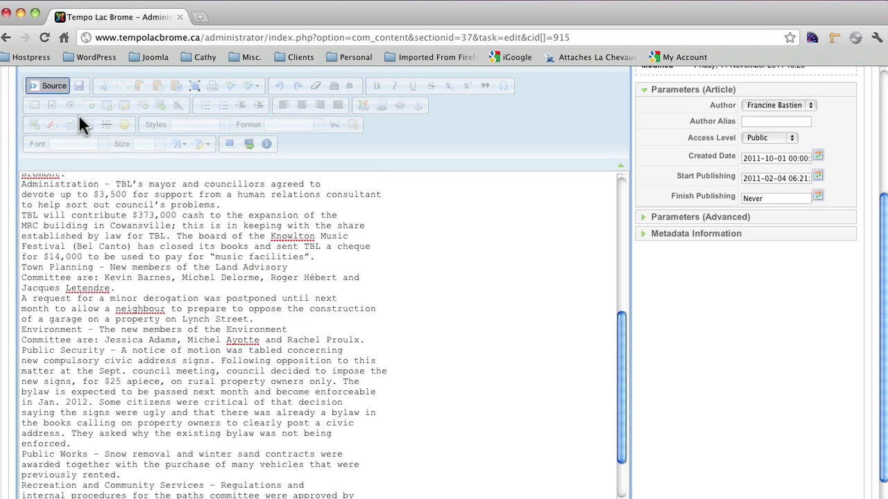
{"action": "left_click", "coordinate": [45, 84]}
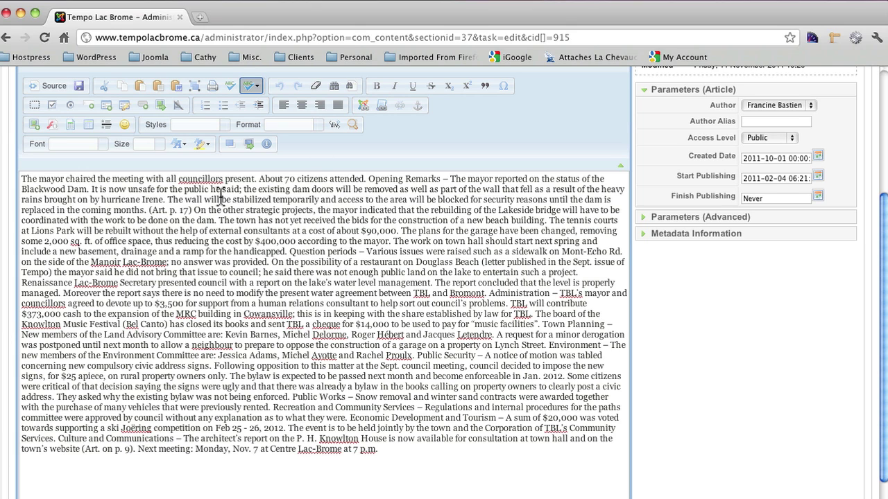
Step: Insert a blank line before "Opening Remarks" and make that heading bold
{"action": "left_click", "coordinate": [368, 181]}
{"action": "key", "text": "Return"}
{"action": "key", "text": "Return"}
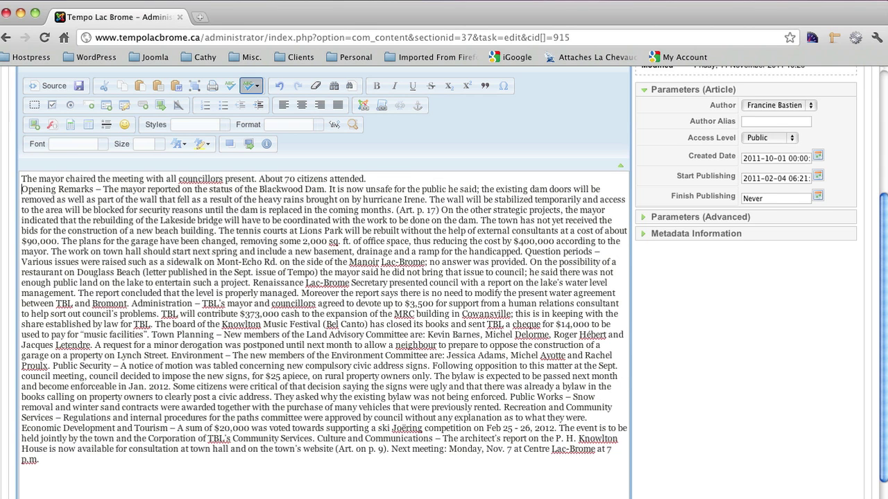
{"action": "left_click_drag", "start_coordinate": [95, 201], "coordinate": [22, 188]}
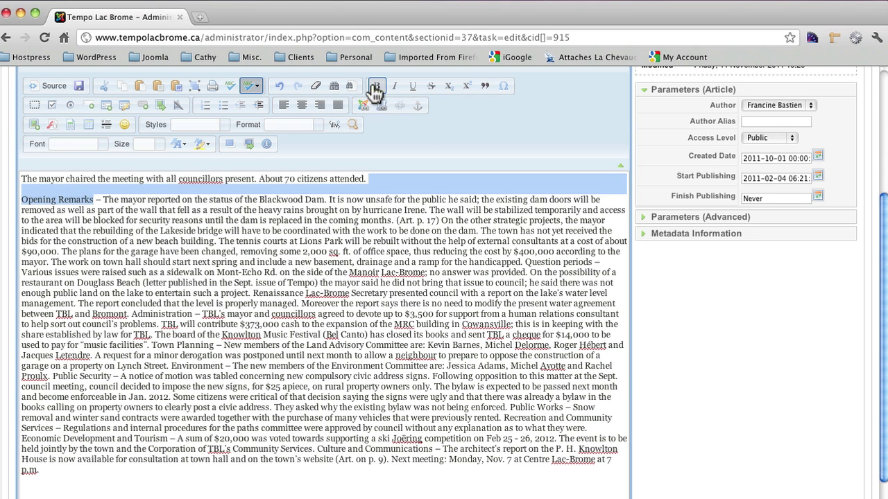
{"action": "left_click", "coordinate": [374, 87]}
{"action": "left_click", "coordinate": [116, 203]}
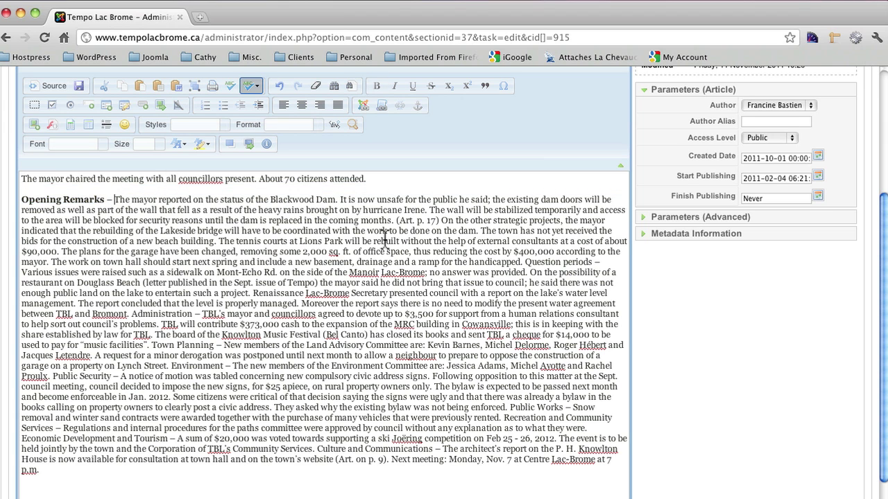
Step: Insert a blank line before "Question periods" to start it as a separate paragraph
{"action": "left_click", "coordinate": [529, 263]}
{"action": "key", "text": "Return"}
{"action": "key", "text": "Return"}
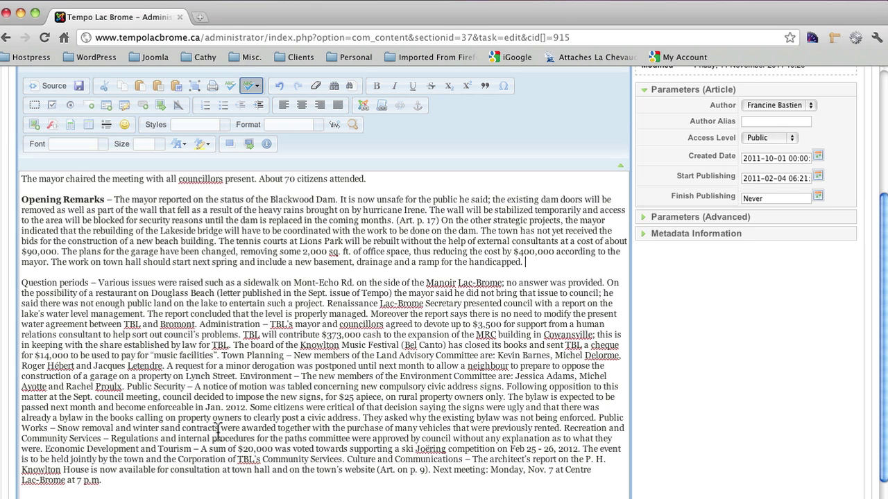
Step: Separate the closing line "Next meeting: Monday, Nov. 7 at Centre Lac-Brome at 7 p.m." with a blank line and make it bold italic
{"action": "key", "text": "Return"}
{"action": "key", "text": "Return"}
{"action": "left_click_drag", "start_coordinate": [269, 491], "coordinate": [245, 492]}
{"action": "left_click", "coordinate": [39, 491]}
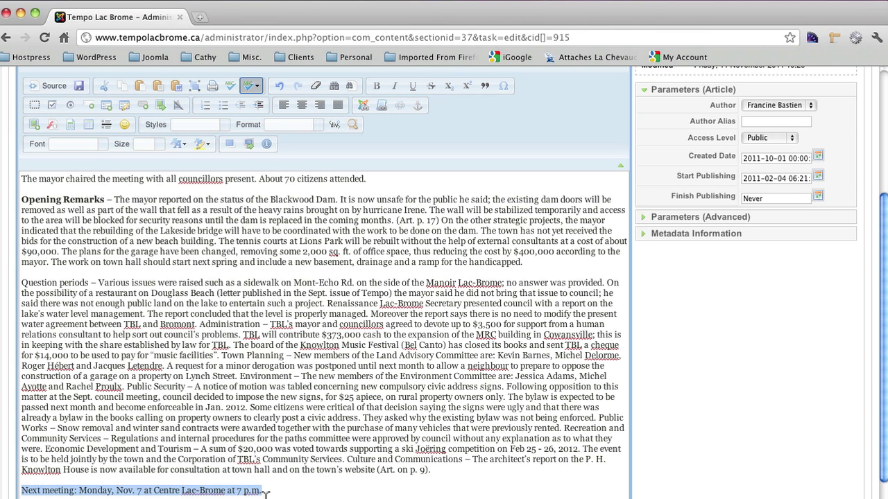
{"action": "key", "text": "super+b"}
{"action": "key", "text": "super+i"}
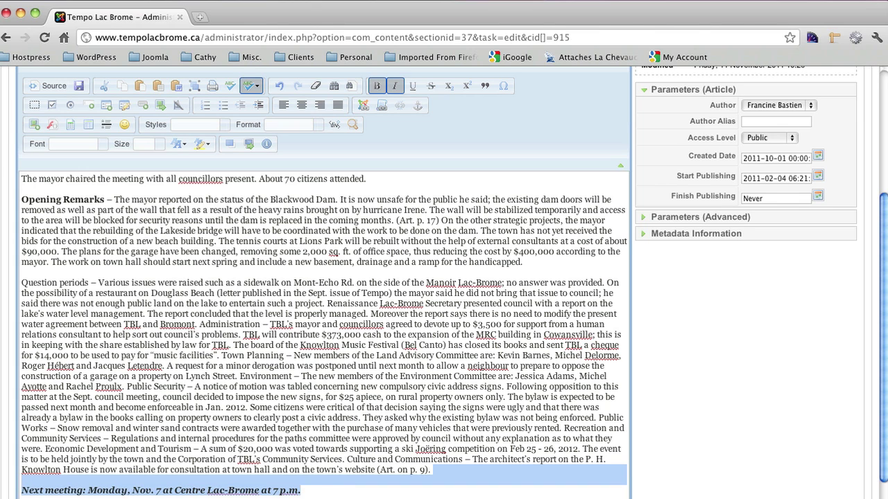
{"action": "left_click", "coordinate": [331, 493]}
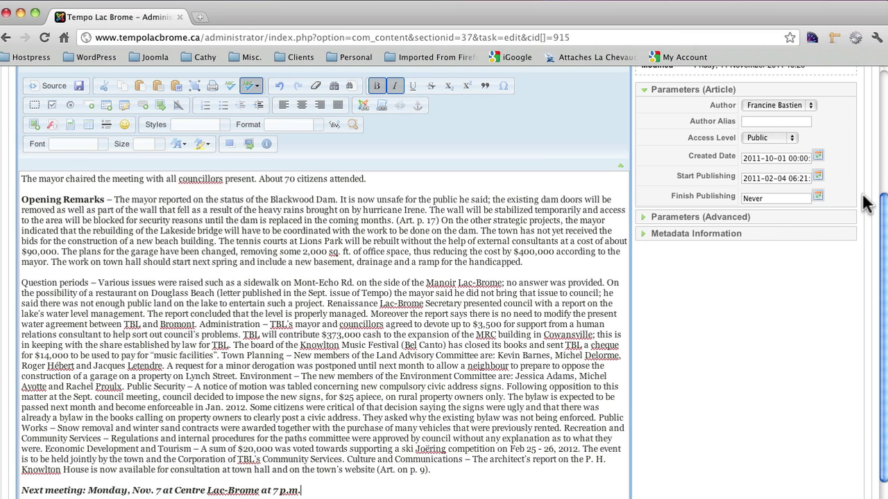
Step: Set the council article's Published option to Yes
{"action": "scroll", "coordinate": [886, 212], "scroll_direction": "up", "scroll_amount": 5}
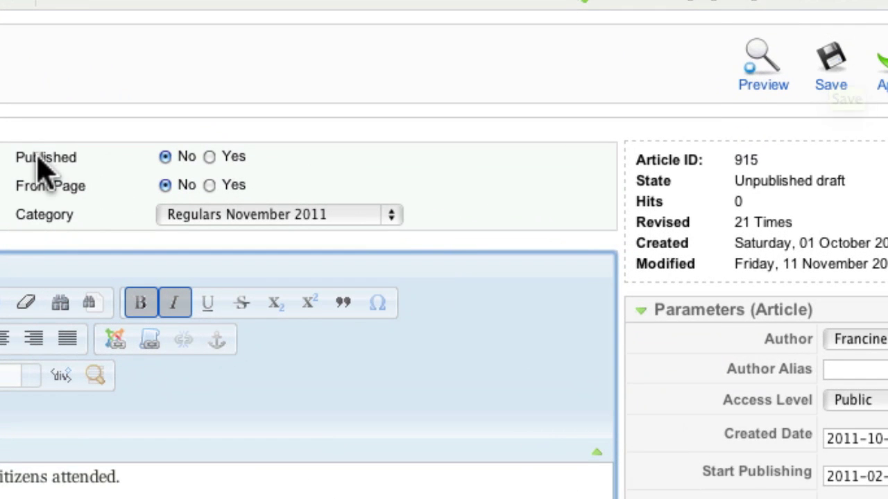
{"action": "left_click", "coordinate": [210, 157]}
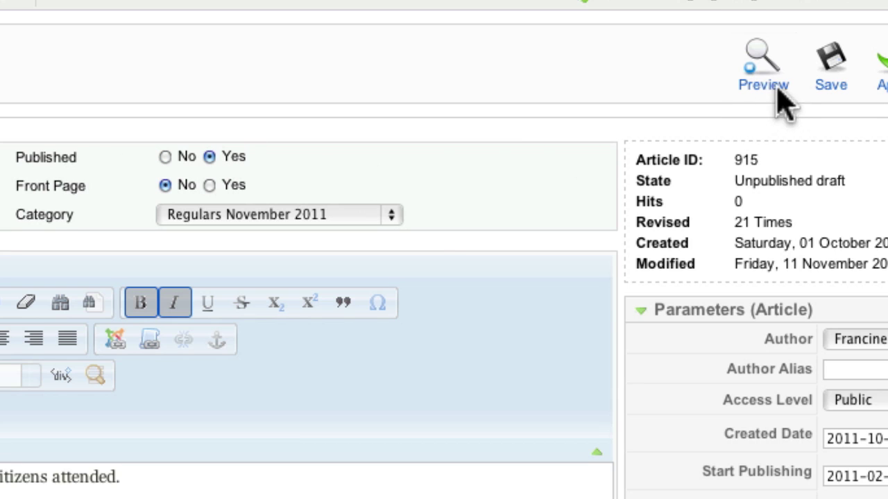